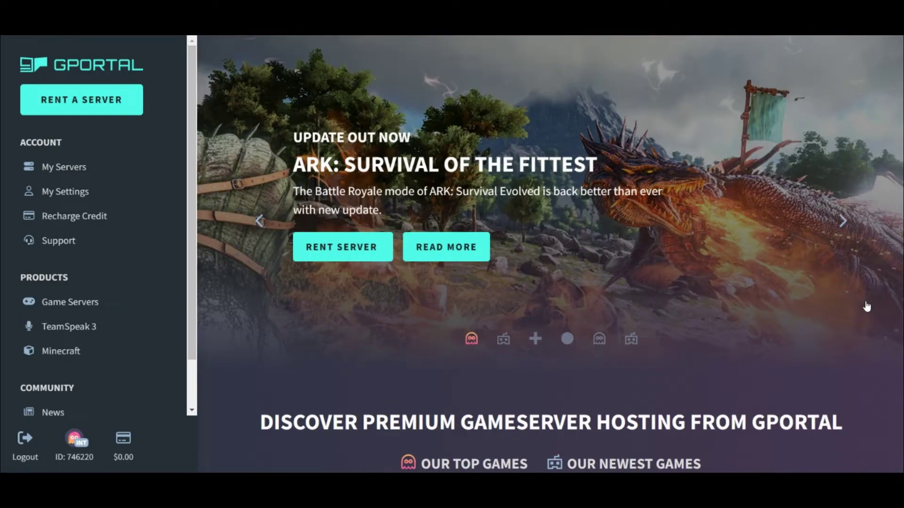
Step: Open Game Servers and browse the Games from A - Z grid to ARK: Survival Evolved
{"action": "scroll", "coordinate": [867, 307], "scroll_direction": "down", "scroll_amount": 15}
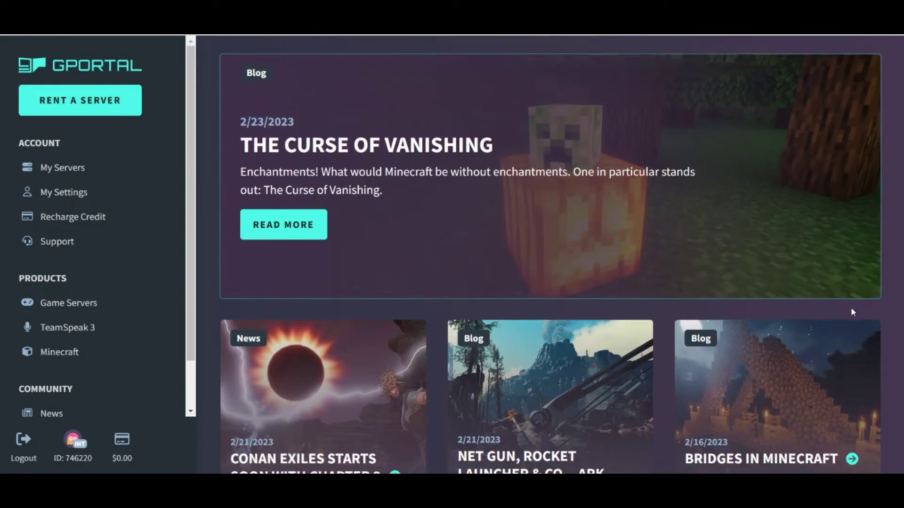
{"action": "scroll", "coordinate": [550, 254], "scroll_direction": "down", "scroll_amount": 15}
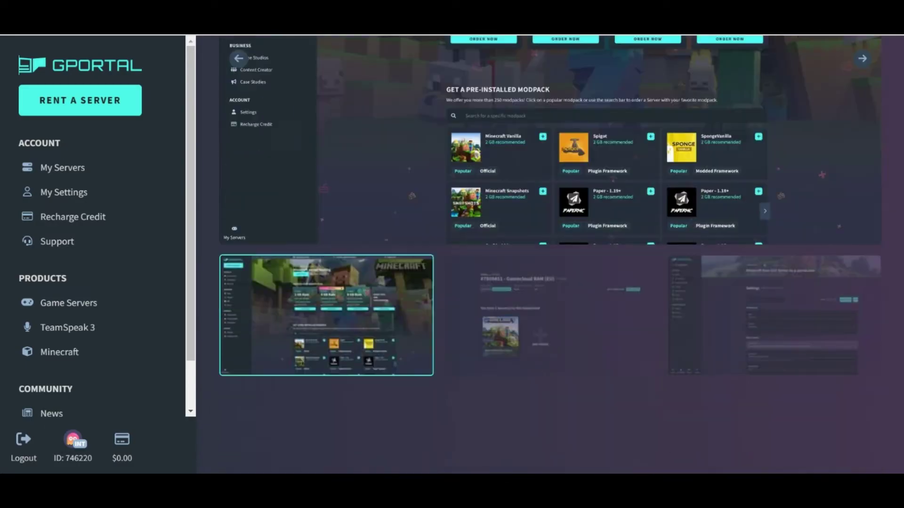
{"action": "scroll", "coordinate": [550, 255], "scroll_direction": "up", "scroll_amount": 10}
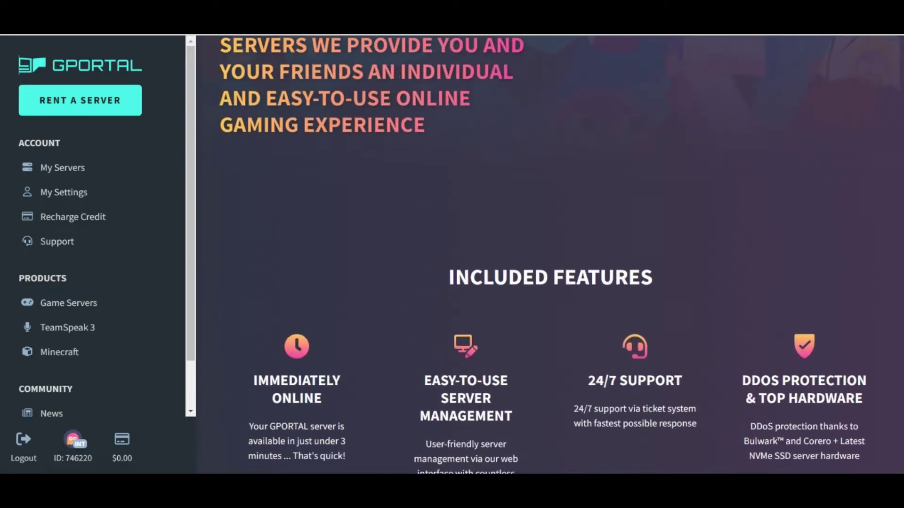
{"action": "scroll", "coordinate": [902, 68], "scroll_direction": "up", "scroll_amount": 10}
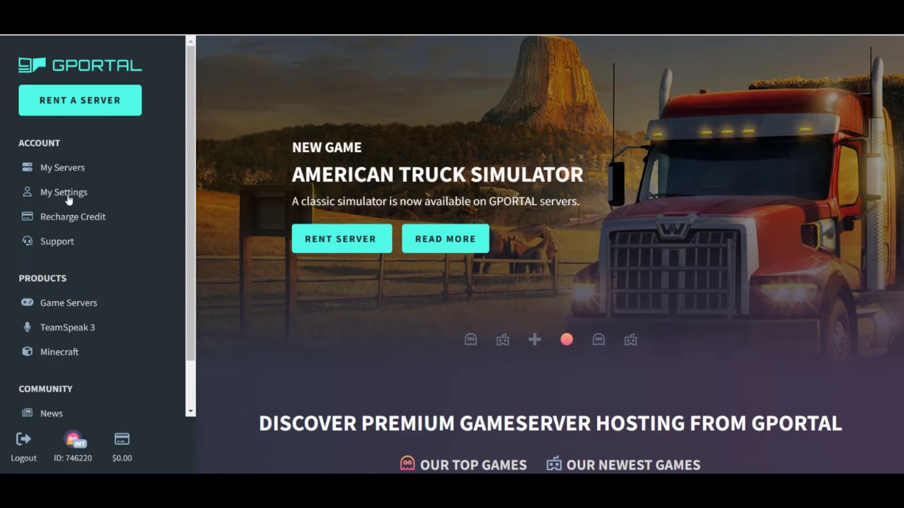
{"action": "left_click", "coordinate": [71, 304]}
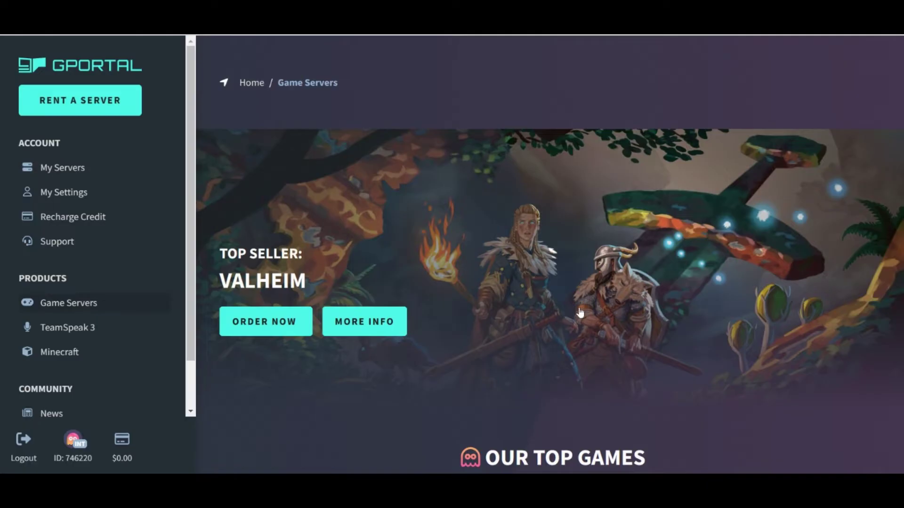
{"action": "scroll", "coordinate": [581, 314], "scroll_direction": "down", "scroll_amount": 7}
{"action": "scroll", "coordinate": [677, 373], "scroll_direction": "down", "scroll_amount": 13}
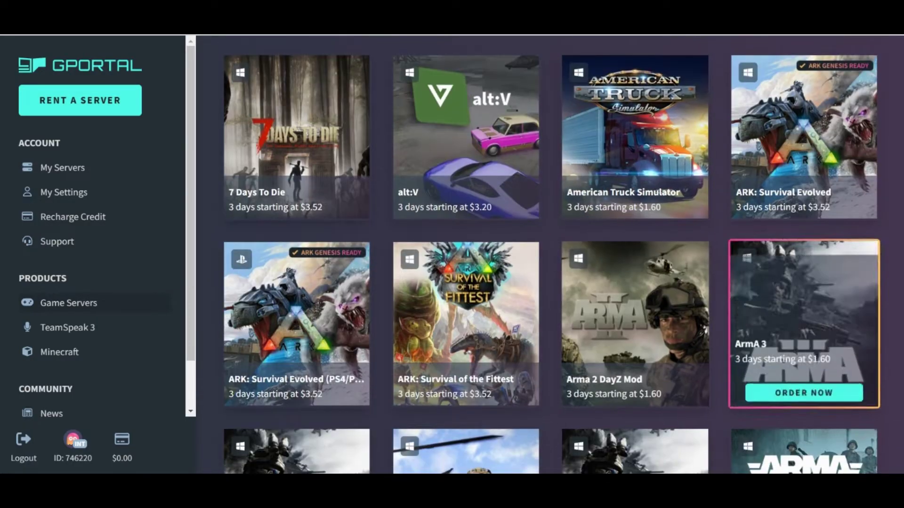
{"action": "scroll", "coordinate": [550, 254], "scroll_direction": "down", "scroll_amount": 20}
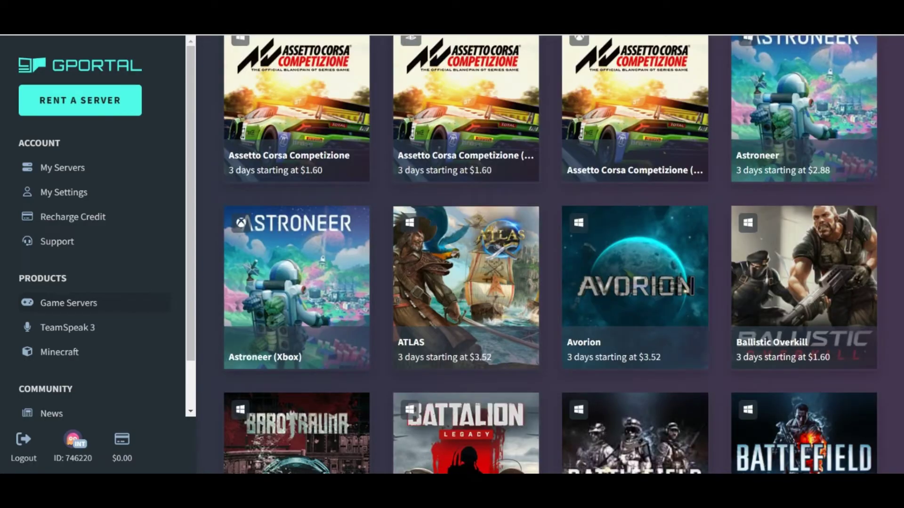
{"action": "scroll", "coordinate": [550, 255], "scroll_direction": "down", "scroll_amount": 11}
{"action": "scroll", "coordinate": [549, 255], "scroll_direction": "up", "scroll_amount": 20}
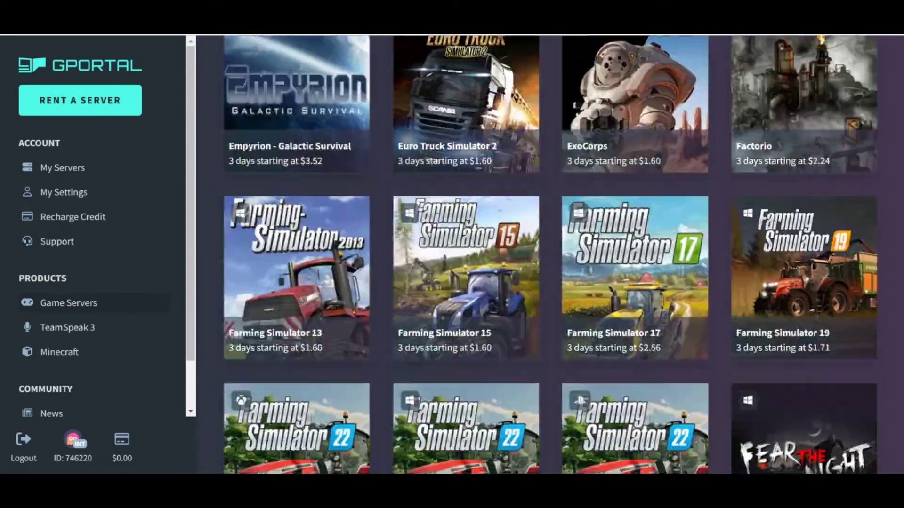
{"action": "scroll", "coordinate": [550, 254], "scroll_direction": "up", "scroll_amount": 10}
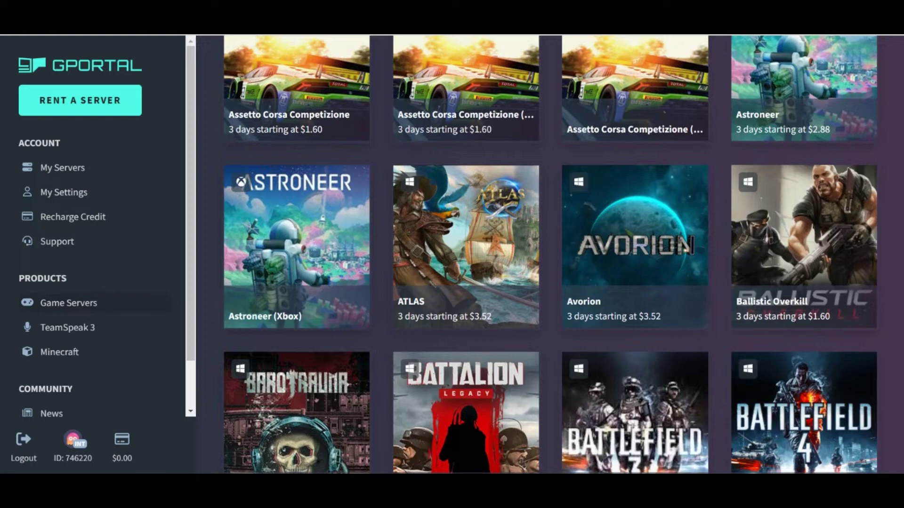
{"action": "scroll", "coordinate": [550, 254], "scroll_direction": "up", "scroll_amount": 20}
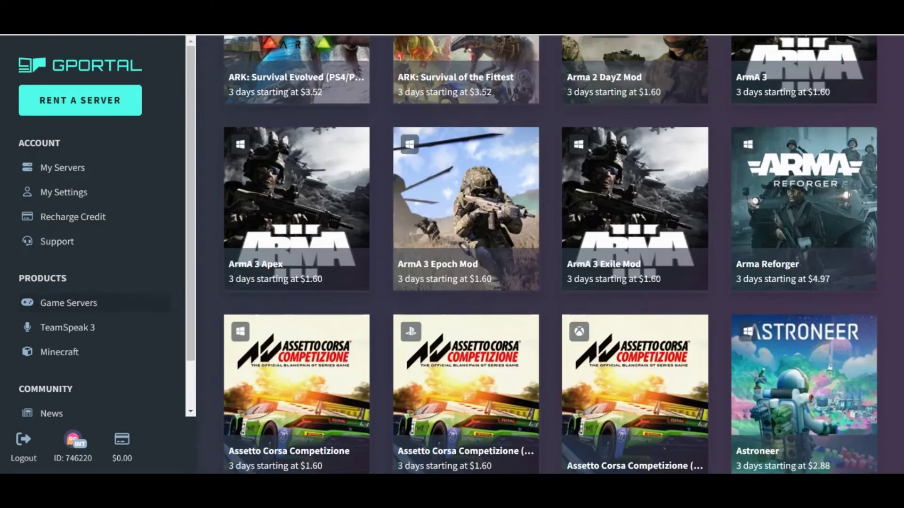
{"action": "scroll", "coordinate": [550, 254], "scroll_direction": "down", "scroll_amount": 4}
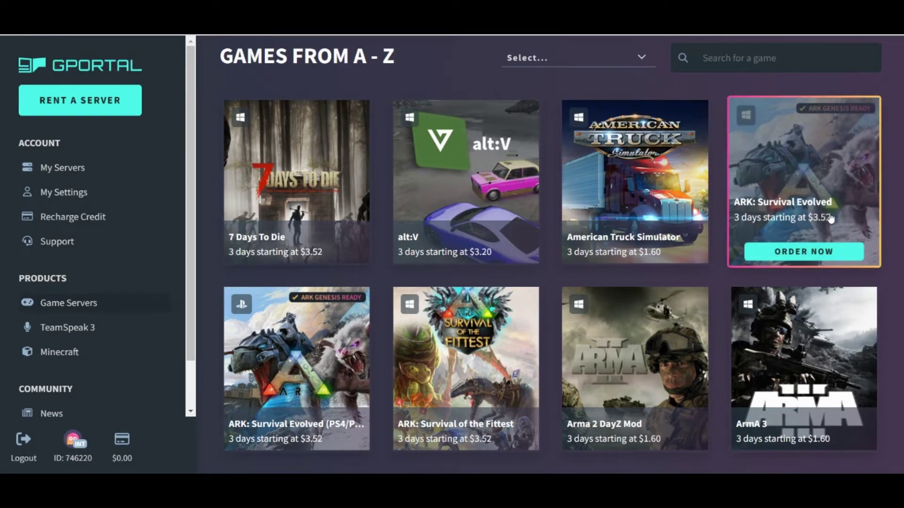
{"action": "mouse_move", "coordinate": [309, 421]}
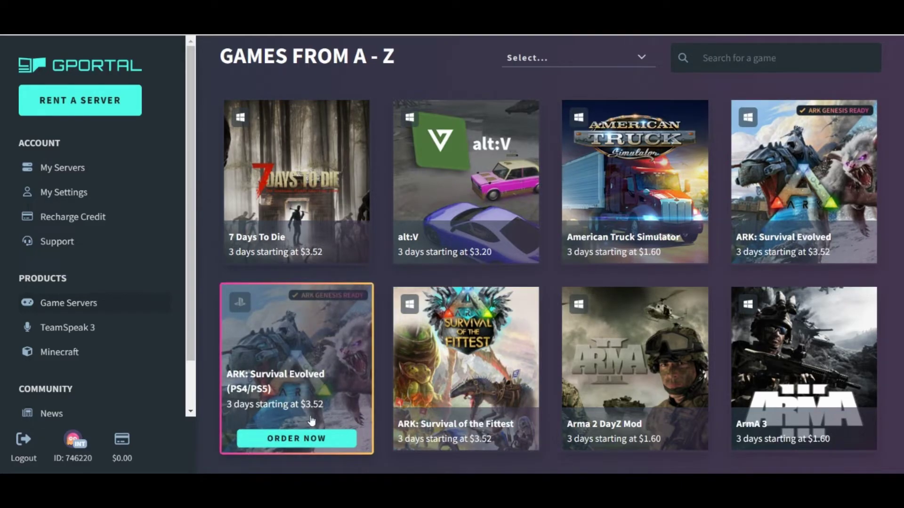
{"action": "mouse_move", "coordinate": [748, 115]}
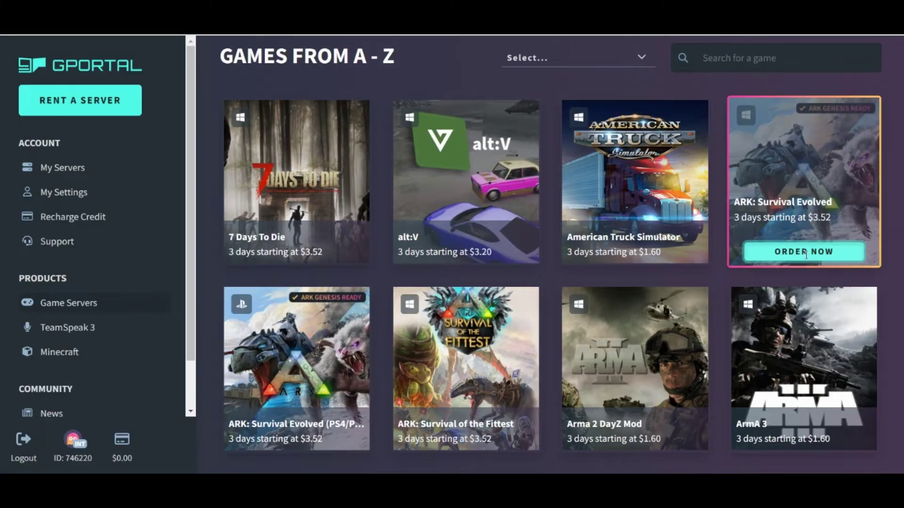
Step: Open the hosting page for PC ARK: Survival Evolved
{"action": "left_click", "coordinate": [776, 252]}
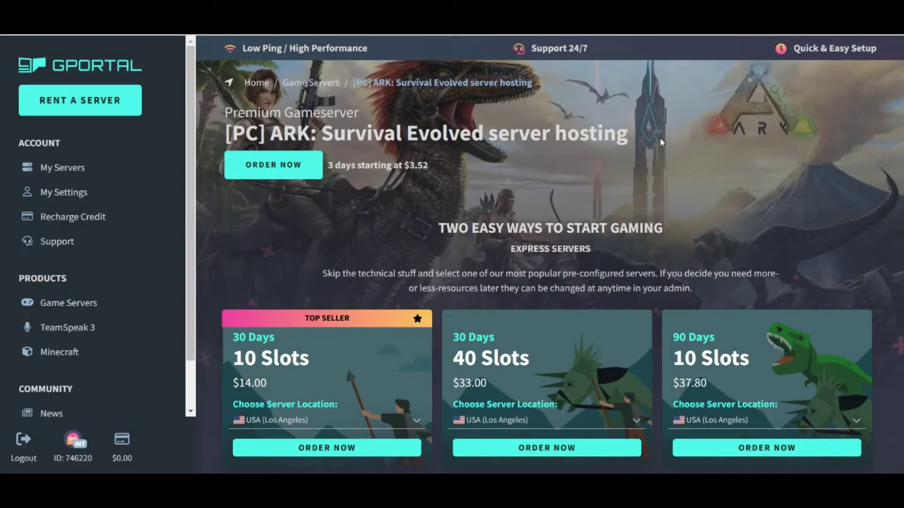
{"action": "scroll", "coordinate": [660, 139], "scroll_direction": "down", "scroll_amount": 1}
{"action": "scroll", "coordinate": [659, 139], "scroll_direction": "down", "scroll_amount": 2}
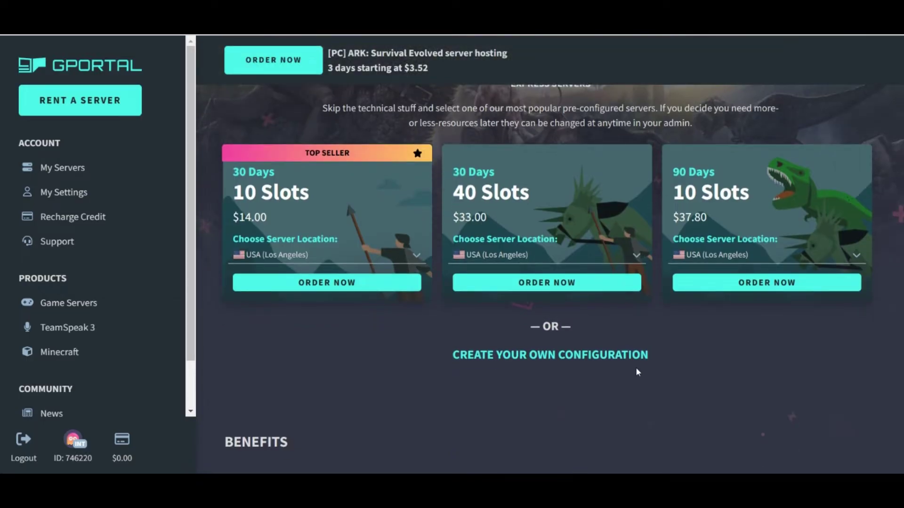
{"action": "scroll", "coordinate": [634, 369], "scroll_direction": "down", "scroll_amount": 2}
{"action": "scroll", "coordinate": [633, 368], "scroll_direction": "up", "scroll_amount": 4}
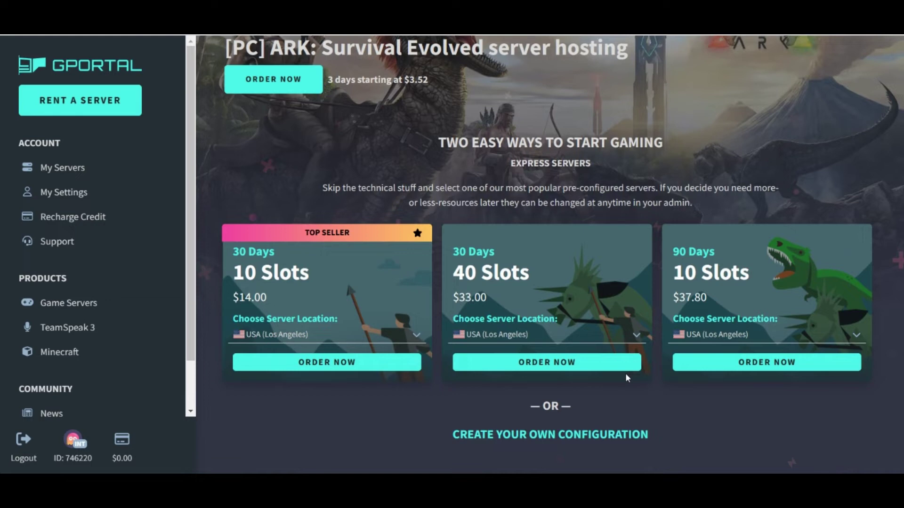
{"action": "scroll", "coordinate": [551, 231], "scroll_direction": "down", "scroll_amount": 4}
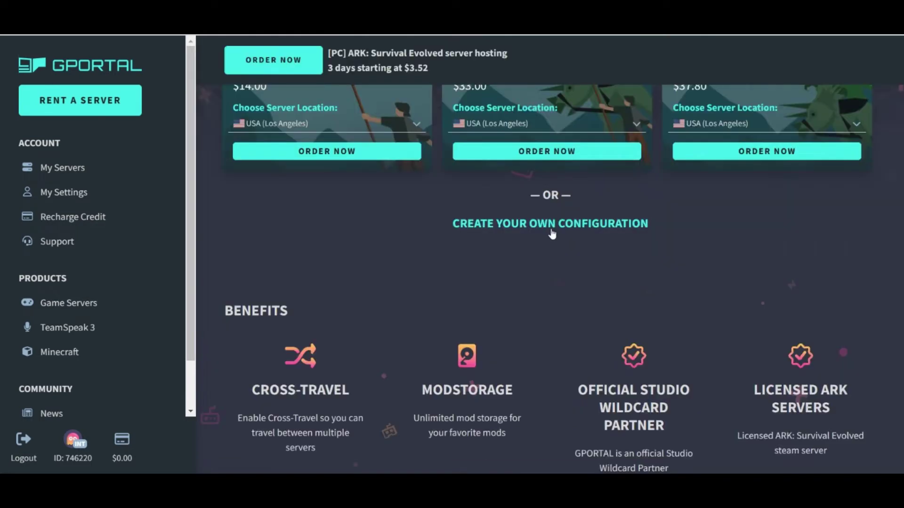
Step: Build a custom server configuration with 10 slots for a 3 Days rental
{"action": "left_click", "coordinate": [552, 231]}
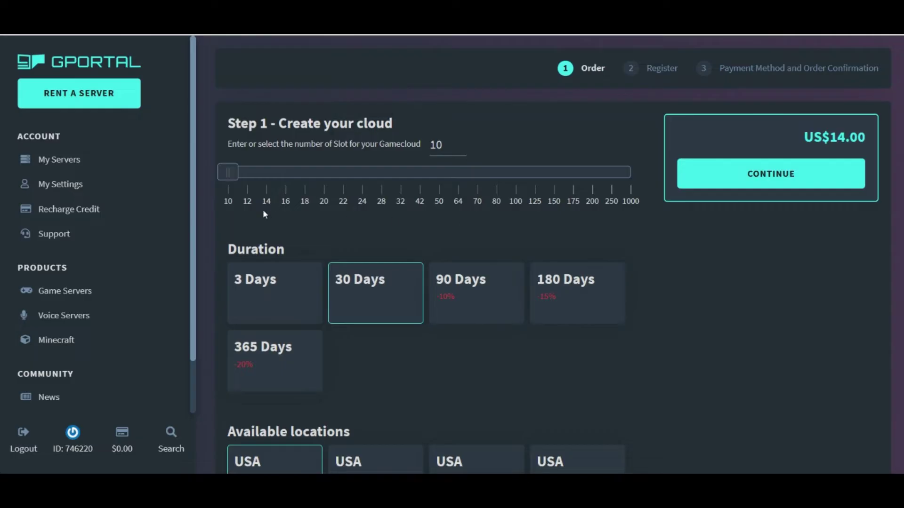
{"action": "mouse_move", "coordinate": [228, 172]}
{"action": "left_mouse_down"}
{"action": "mouse_move", "coordinate": [582, 172]}
{"action": "mouse_move", "coordinate": [227, 181]}
{"action": "left_mouse_up"}
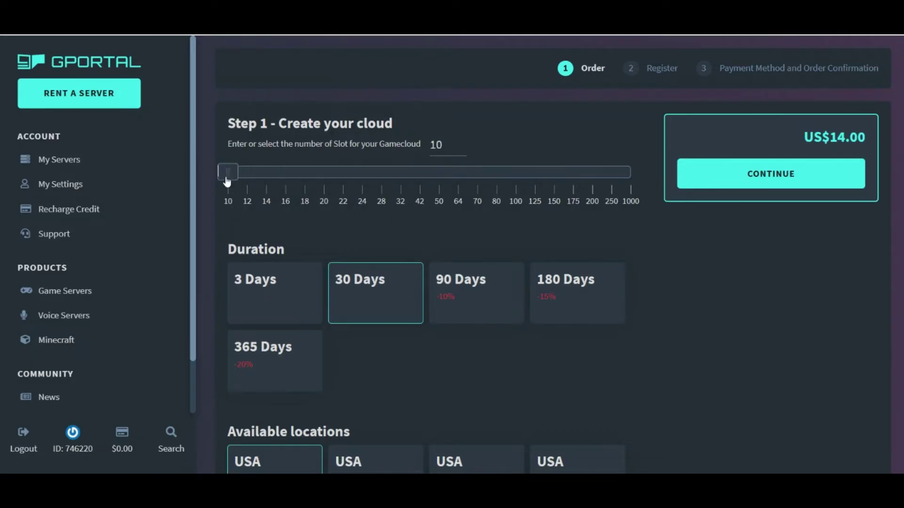
{"action": "left_click", "coordinate": [283, 306]}
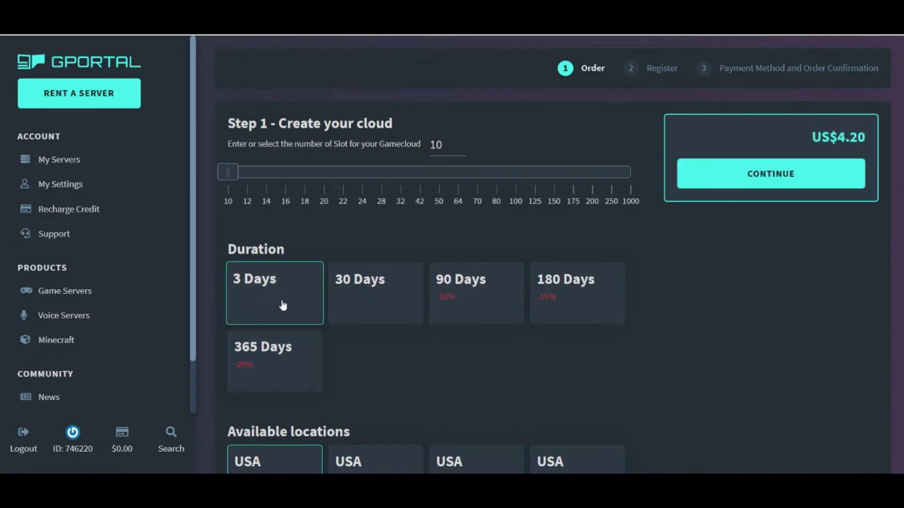
{"action": "scroll", "coordinate": [468, 318], "scroll_direction": "down", "scroll_amount": 5}
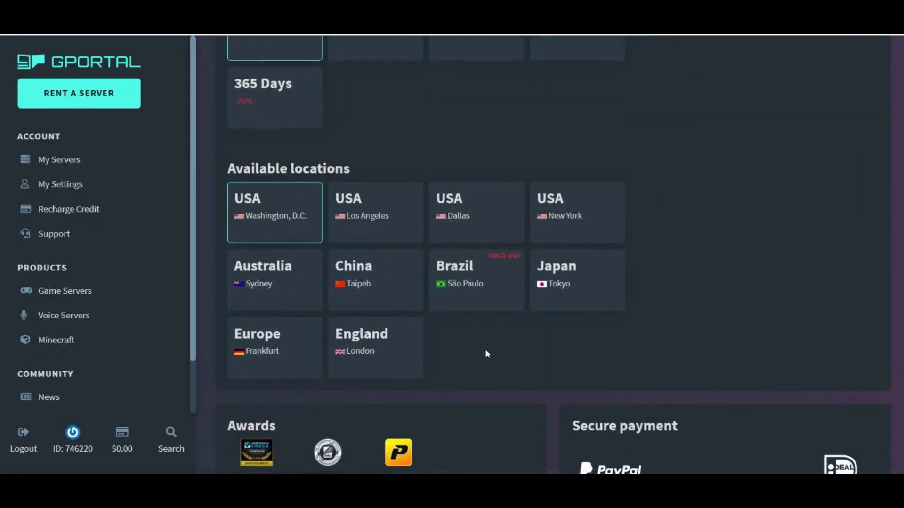
Step: Choose Los Angeles as the location, activate the gamecloud and go to its server configuration
{"action": "left_click", "coordinate": [380, 214]}
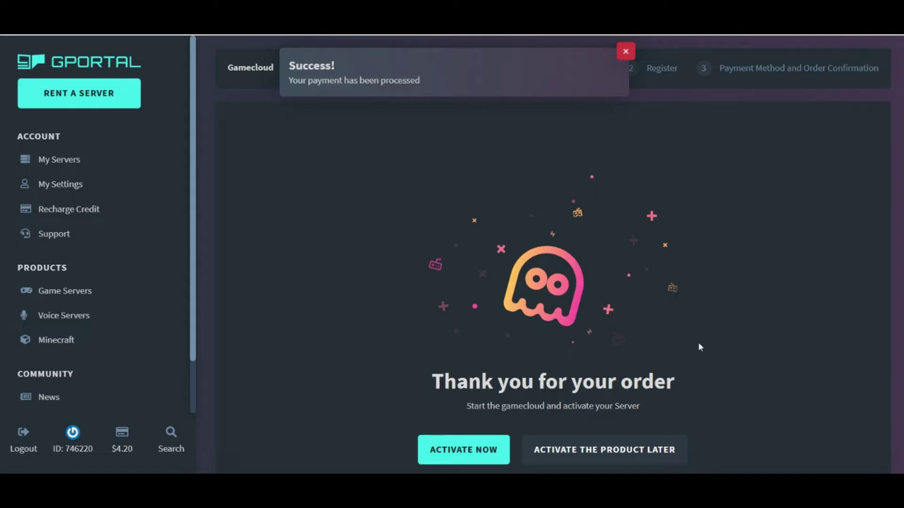
{"action": "scroll", "coordinate": [713, 336], "scroll_direction": "down", "scroll_amount": 3}
{"action": "scroll", "coordinate": [659, 339], "scroll_direction": "up", "scroll_amount": 2}
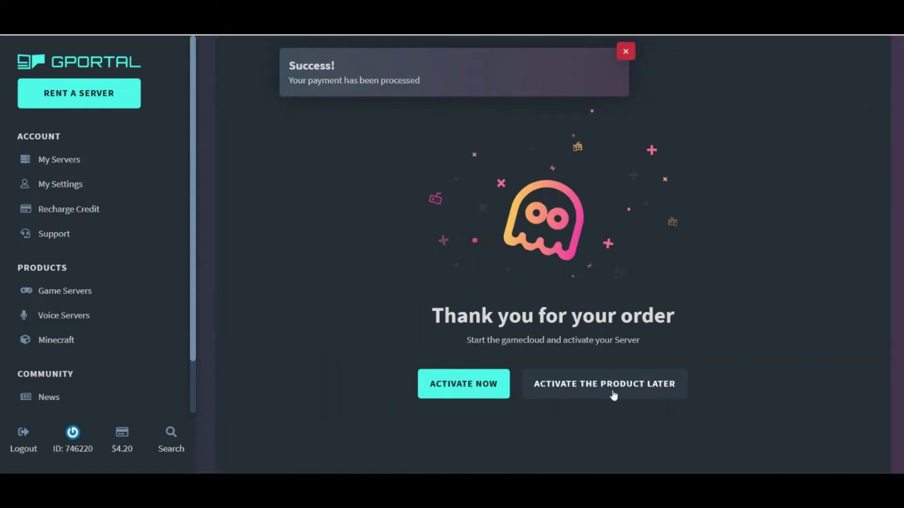
{"action": "left_click", "coordinate": [481, 393]}
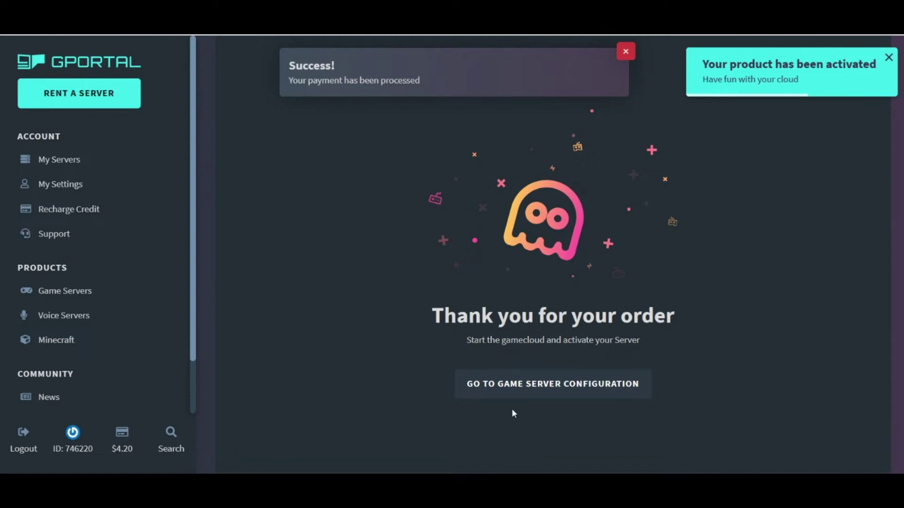
{"action": "left_click", "coordinate": [560, 396]}
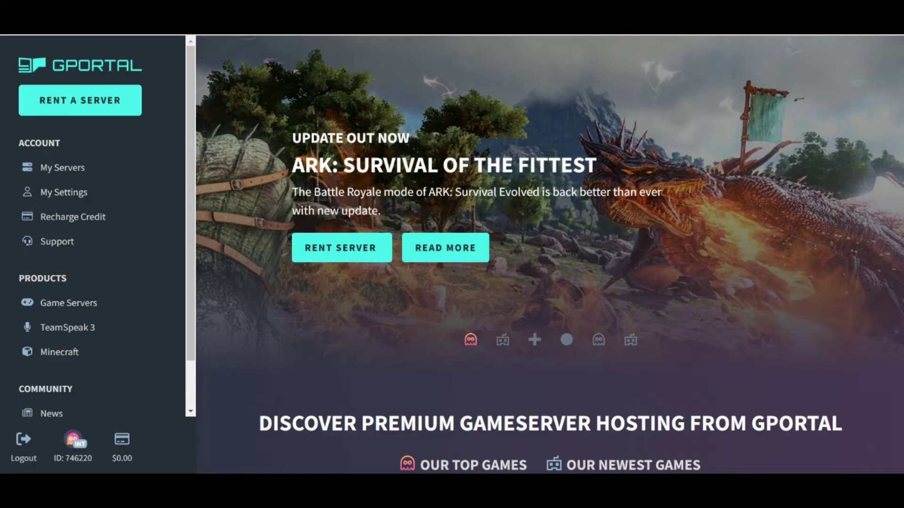
Step: Open the rented servers list and the ARK server's management page showing it Offline
{"action": "left_click", "coordinate": [74, 171]}
{"action": "scroll", "coordinate": [549, 318], "scroll_direction": "down", "scroll_amount": 3}
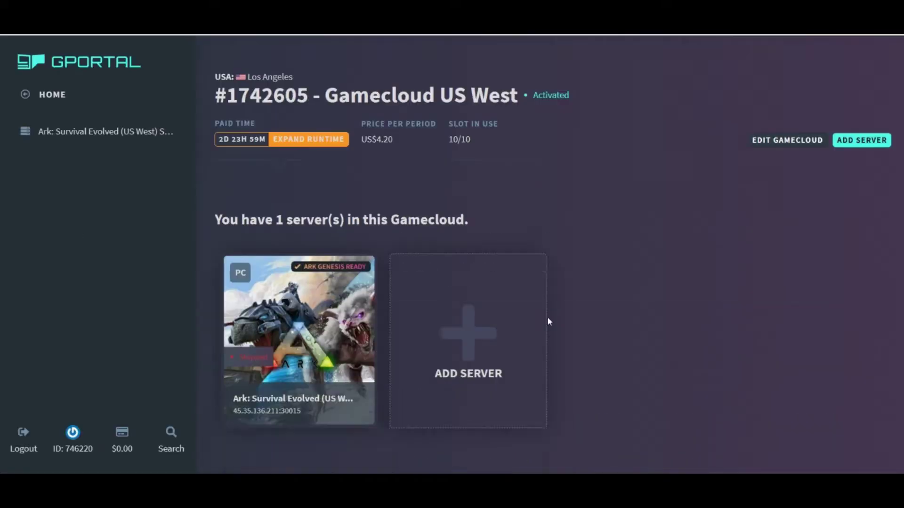
{"action": "scroll", "coordinate": [549, 318], "scroll_direction": "up", "scroll_amount": 2}
{"action": "mouse_move", "coordinate": [322, 413]}
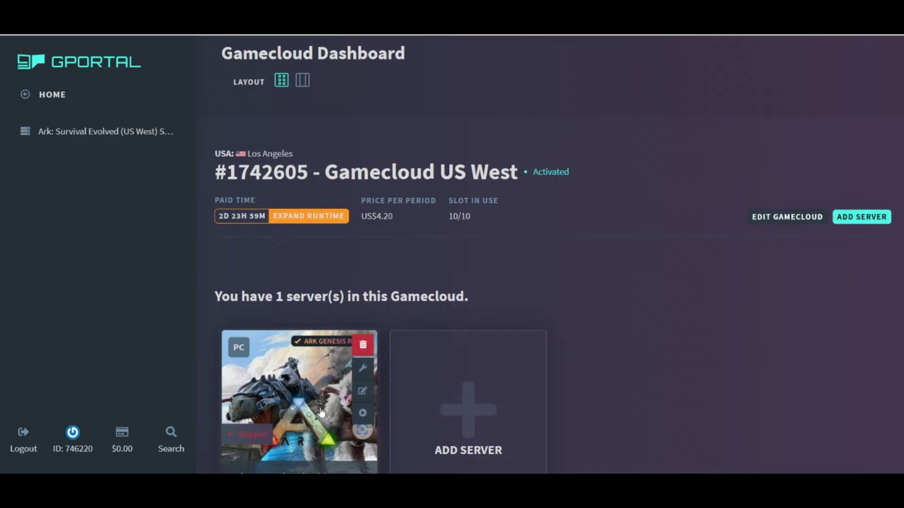
{"action": "left_click", "coordinate": [326, 405]}
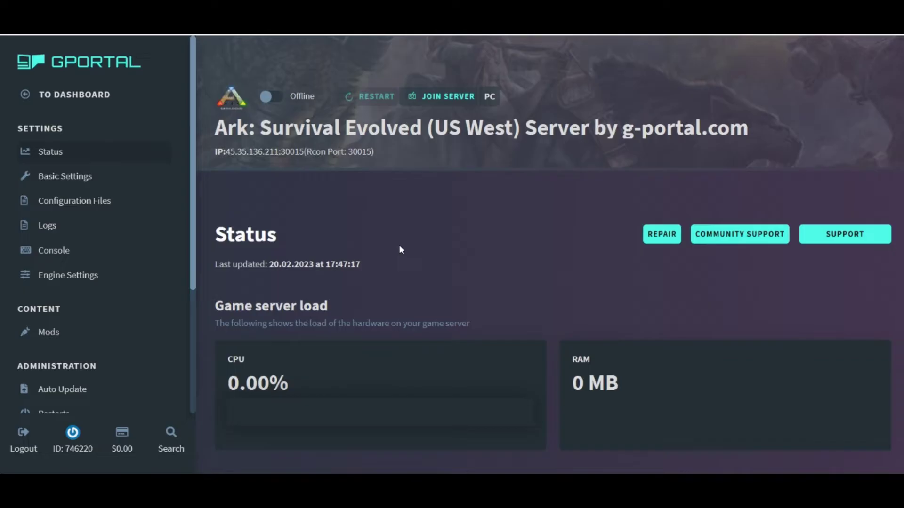
{"action": "scroll", "coordinate": [545, 238], "scroll_direction": "down", "scroll_amount": 10}
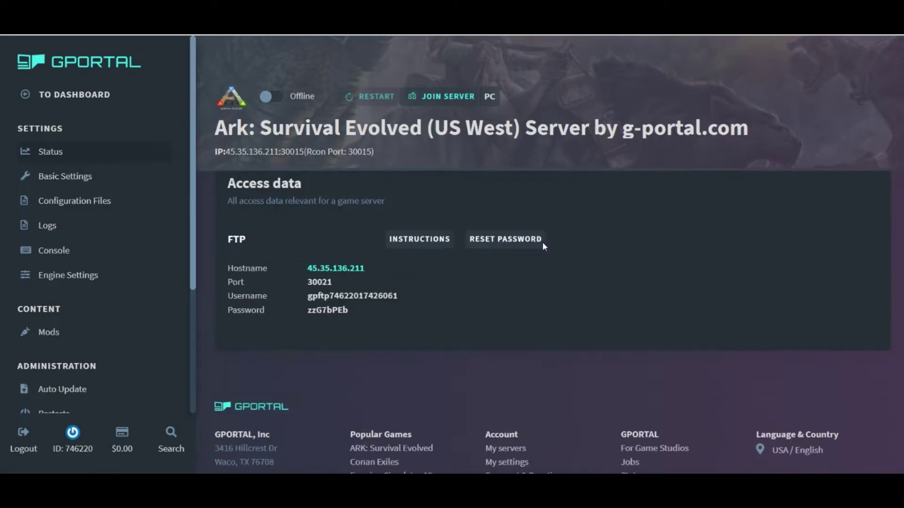
{"action": "scroll", "coordinate": [551, 262], "scroll_direction": "down", "scroll_amount": 3}
{"action": "scroll", "coordinate": [551, 263], "scroll_direction": "up", "scroll_amount": 10}
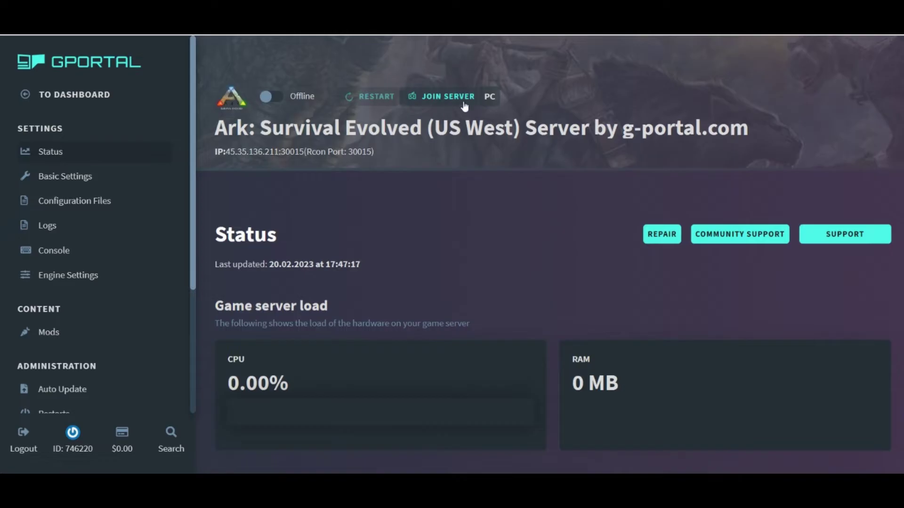
Step: Open Basic Settings and switch the settings to the three-column layout
{"action": "left_click", "coordinate": [64, 183]}
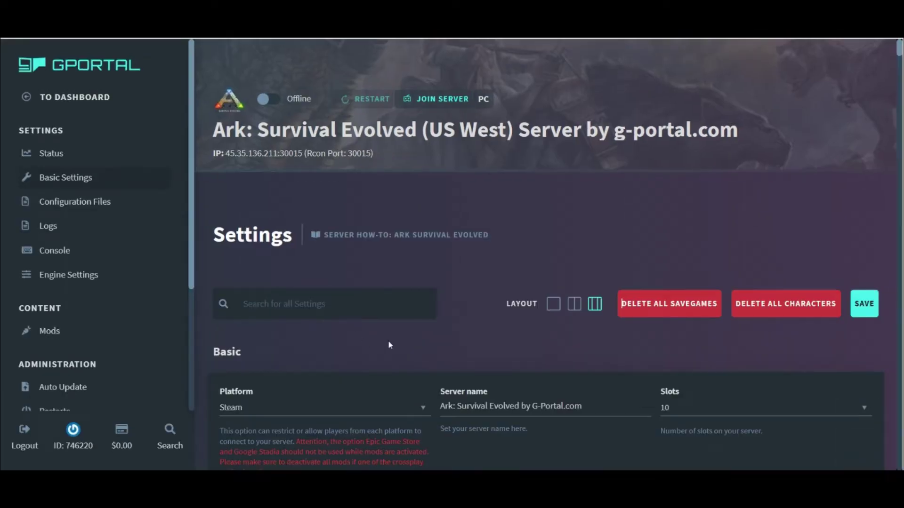
{"action": "left_click", "coordinate": [553, 304]}
{"action": "left_click", "coordinate": [574, 304]}
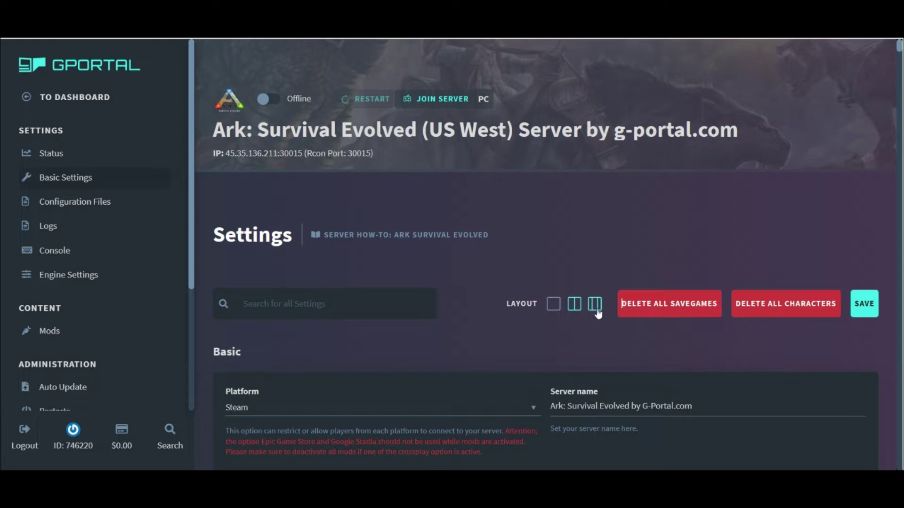
{"action": "left_click", "coordinate": [595, 305]}
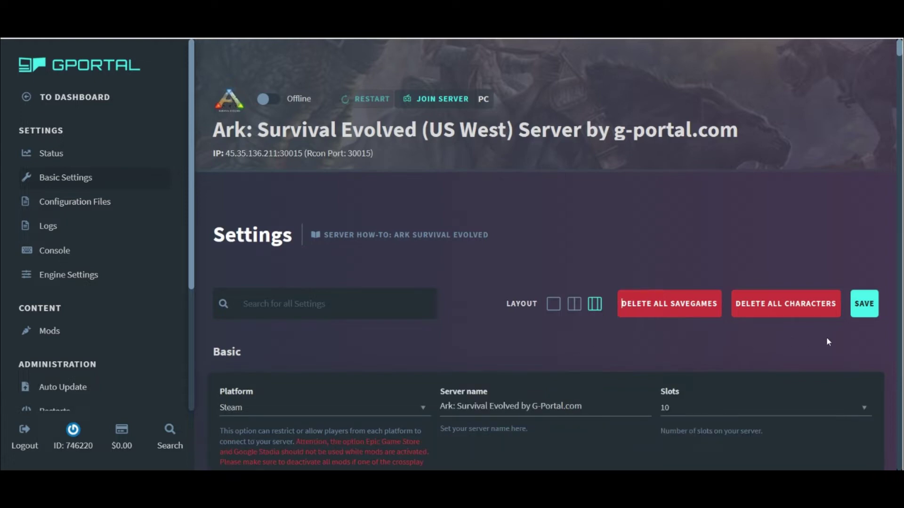
{"action": "scroll", "coordinate": [831, 332], "scroll_direction": "down", "scroll_amount": 3}
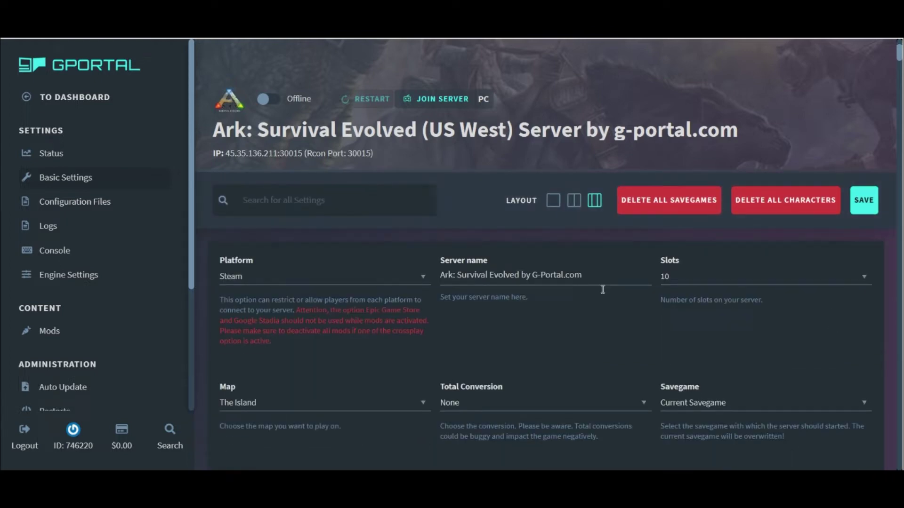
Step: Rename the server to 'Blowout Gaming' and set the map to Fjordur
{"action": "left_click_drag", "start_coordinate": [604, 283], "coordinate": [403, 287]}
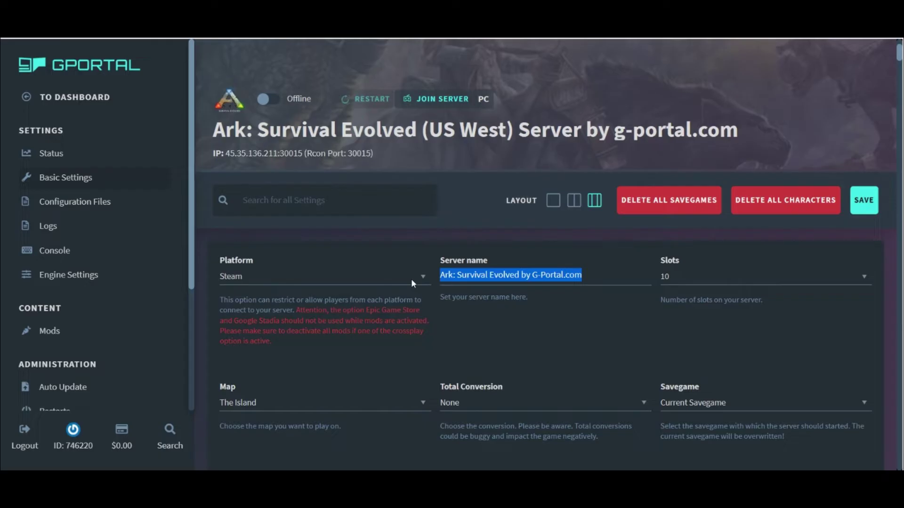
{"action": "type", "text": "Blowout H"}
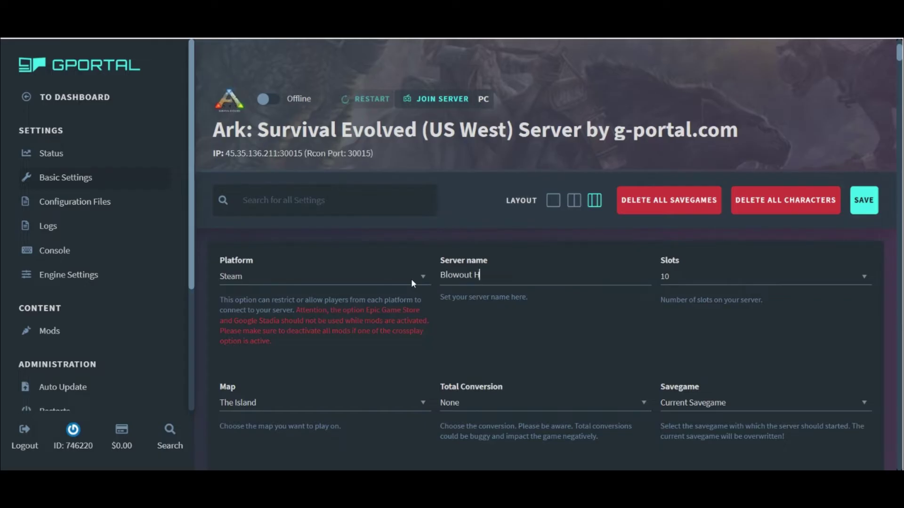
{"action": "type", "text": "a"}
{"action": "key", "text": "BackSpace"}
{"action": "key", "text": "BackSpace"}
{"action": "type", "text": "Gaming"}
{"action": "scroll", "coordinate": [276, 314], "scroll_direction": "down", "scroll_amount": 1}
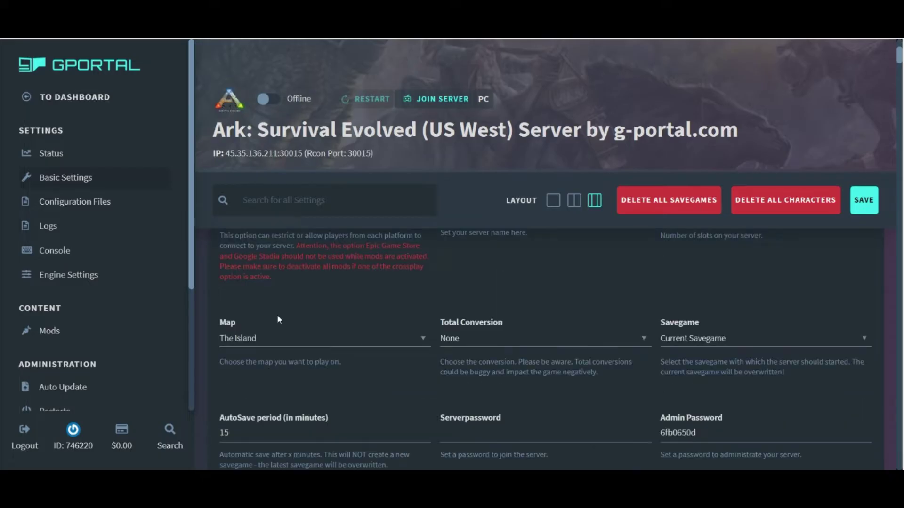
{"action": "left_click", "coordinate": [277, 330]}
Step: Delete the existing Admin Password so the field is empty
{"action": "scroll", "coordinate": [751, 346], "scroll_direction": "down", "scroll_amount": 2}
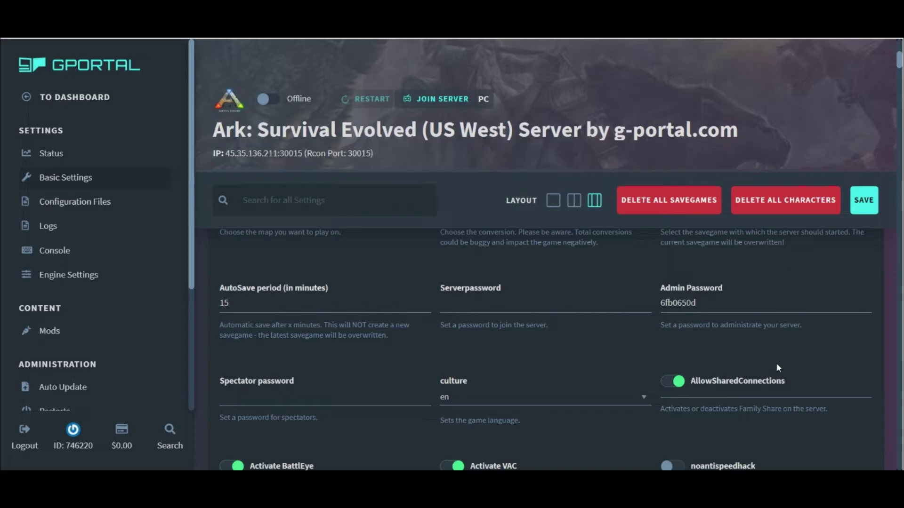
{"action": "scroll", "coordinate": [776, 363], "scroll_direction": "up", "scroll_amount": 1}
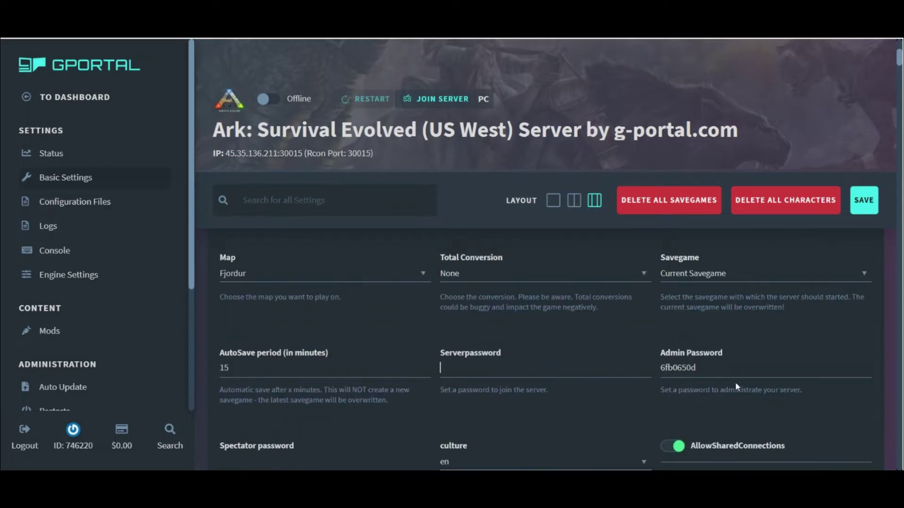
{"action": "left_click_drag", "start_coordinate": [737, 371], "coordinate": [637, 369]}
{"action": "key", "text": "BackSpace"}
Step: Replace the MessageOfTheDay text with 'Welcome to my'
{"action": "scroll", "coordinate": [690, 412], "scroll_direction": "down", "scroll_amount": 1}
{"action": "scroll", "coordinate": [689, 411], "scroll_direction": "down", "scroll_amount": 1}
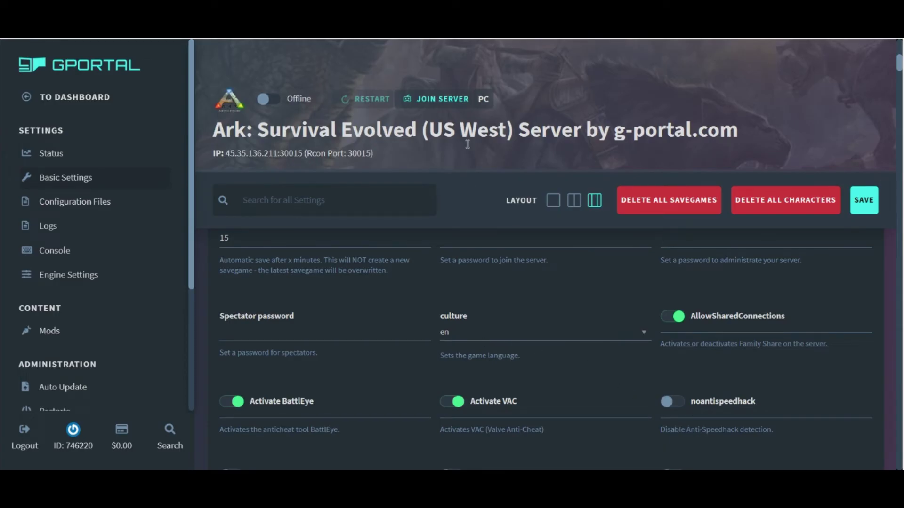
{"action": "scroll", "coordinate": [377, 391], "scroll_direction": "down", "scroll_amount": 2}
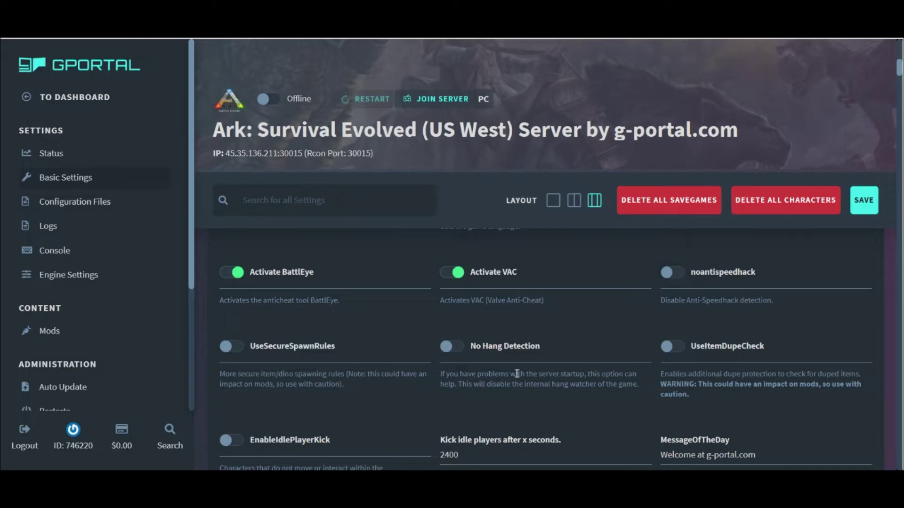
{"action": "scroll", "coordinate": [300, 368], "scroll_direction": "down", "scroll_amount": 1}
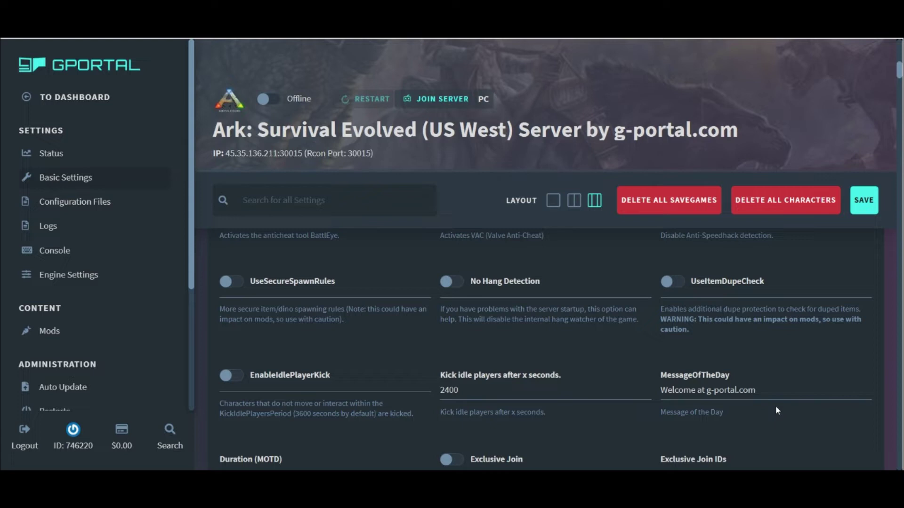
{"action": "left_click_drag", "start_coordinate": [779, 390], "coordinate": [654, 394]}
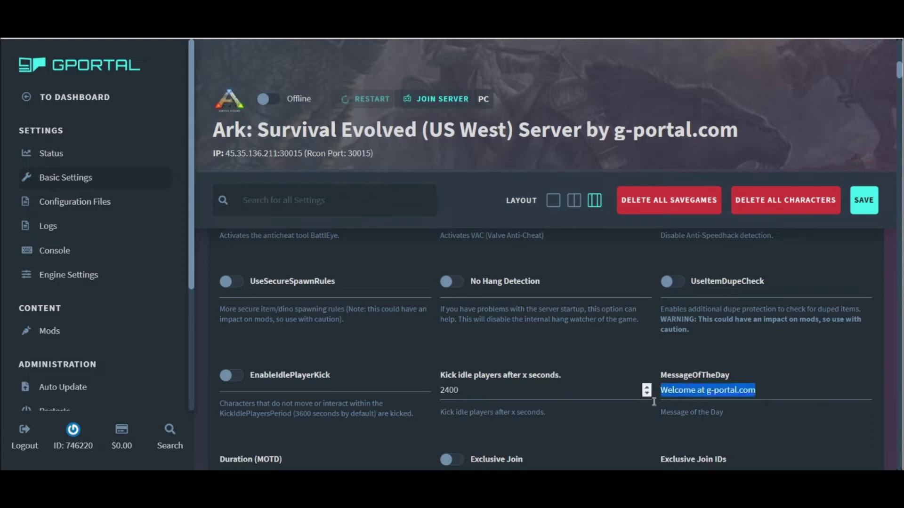
{"action": "type", "text": "Welcom"}
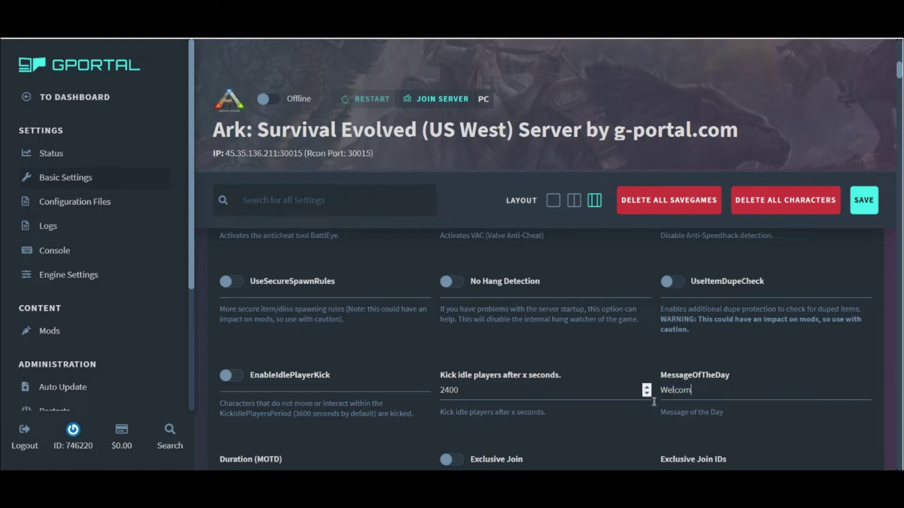
{"action": "type", "text": "e to my"}
{"action": "scroll", "coordinate": [756, 394], "scroll_direction": "down", "scroll_amount": 5}
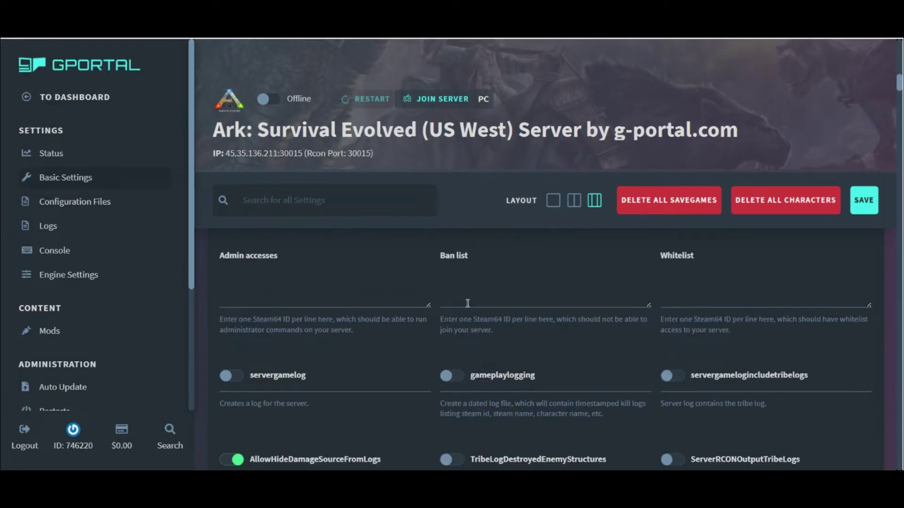
{"action": "left_click", "coordinate": [687, 290]}
{"action": "scroll", "coordinate": [711, 412], "scroll_direction": "down", "scroll_amount": 5}
{"action": "left_click", "coordinate": [685, 288]}
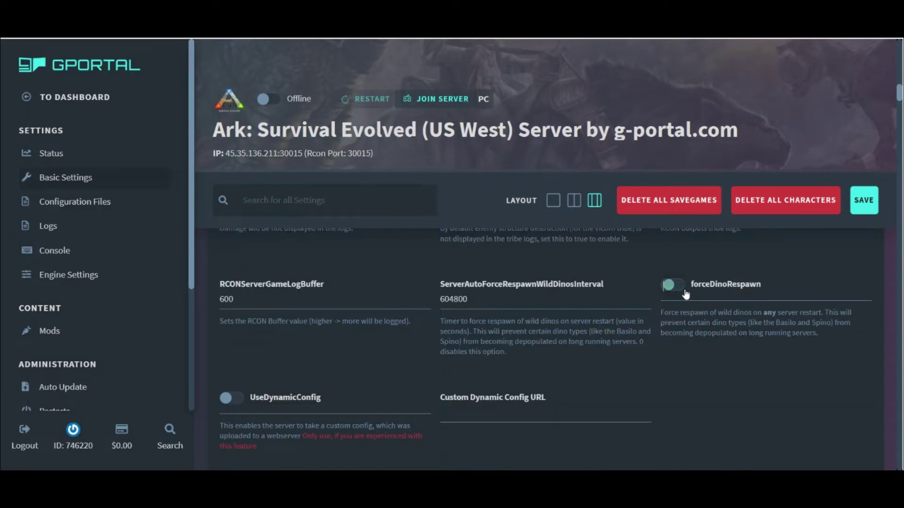
{"action": "left_click", "coordinate": [685, 289]}
{"action": "scroll", "coordinate": [419, 379], "scroll_direction": "down", "scroll_amount": 4}
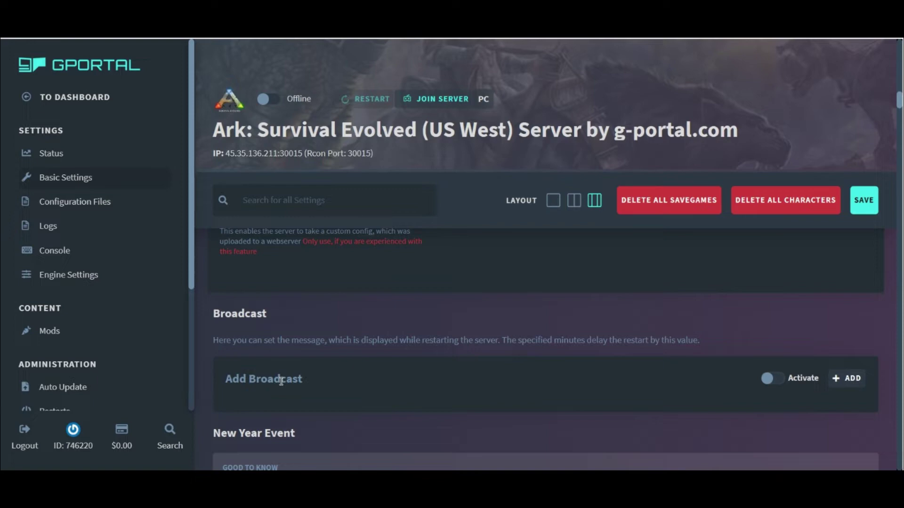
{"action": "scroll", "coordinate": [416, 397], "scroll_direction": "down", "scroll_amount": 4}
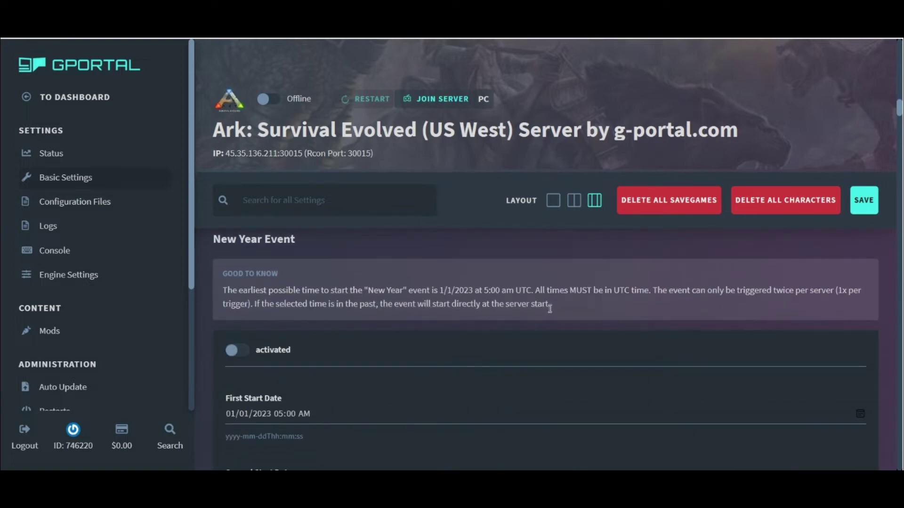
{"action": "left_click_drag", "start_coordinate": [553, 306], "coordinate": [220, 298]}
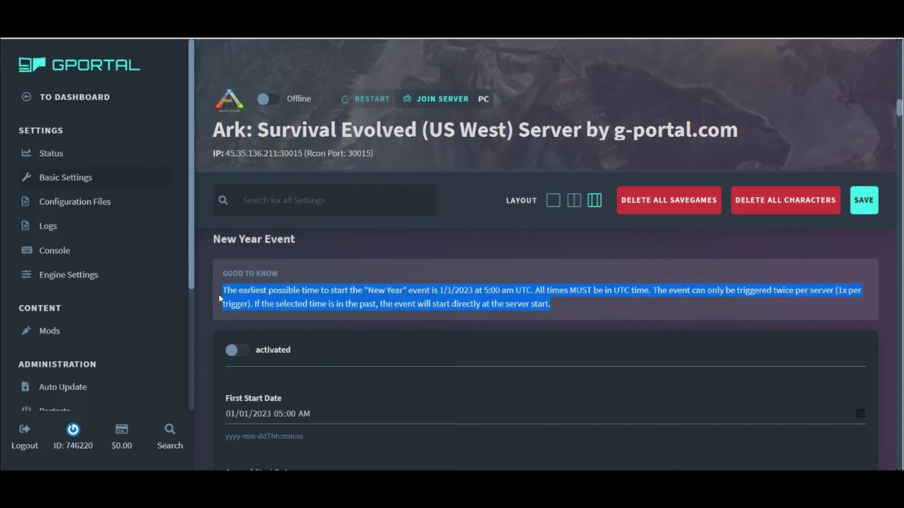
{"action": "left_click", "coordinate": [218, 344]}
{"action": "scroll", "coordinate": [224, 339], "scroll_direction": "down", "scroll_amount": 1}
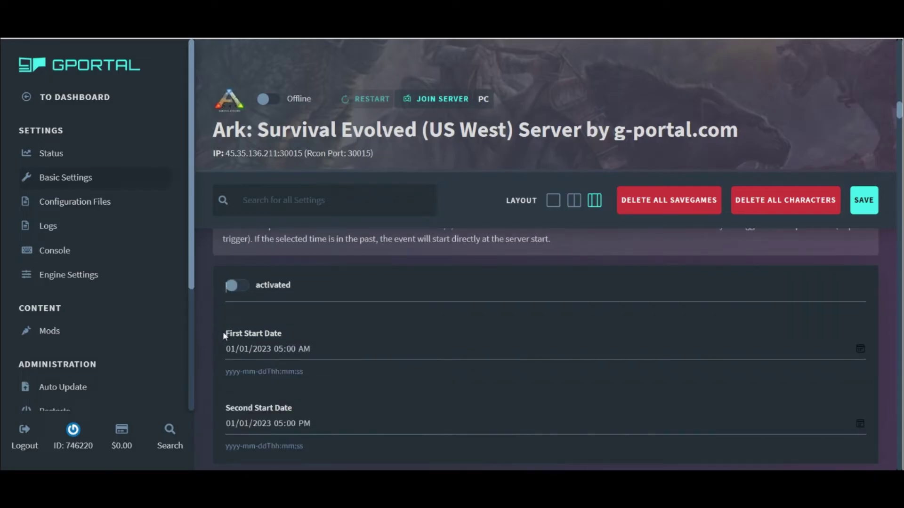
{"action": "scroll", "coordinate": [224, 335], "scroll_direction": "down", "scroll_amount": 1}
{"action": "scroll", "coordinate": [224, 334], "scroll_direction": "up", "scroll_amount": 1}
{"action": "scroll", "coordinate": [295, 284], "scroll_direction": "down", "scroll_amount": 4}
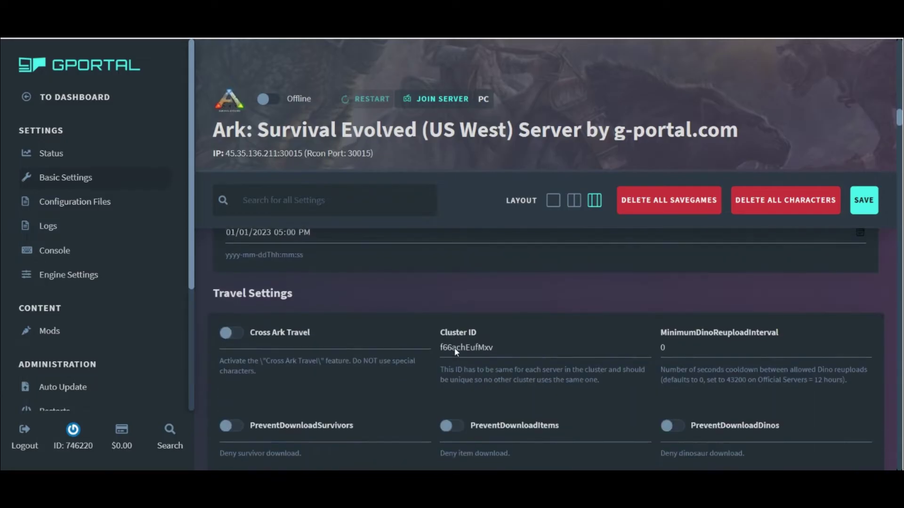
{"action": "scroll", "coordinate": [456, 352], "scroll_direction": "down", "scroll_amount": 1}
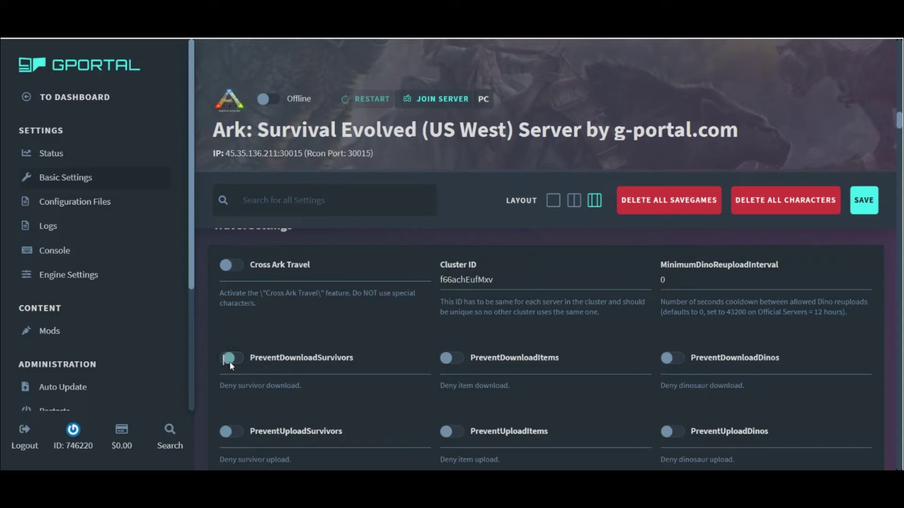
{"action": "scroll", "coordinate": [507, 380], "scroll_direction": "down", "scroll_amount": 2}
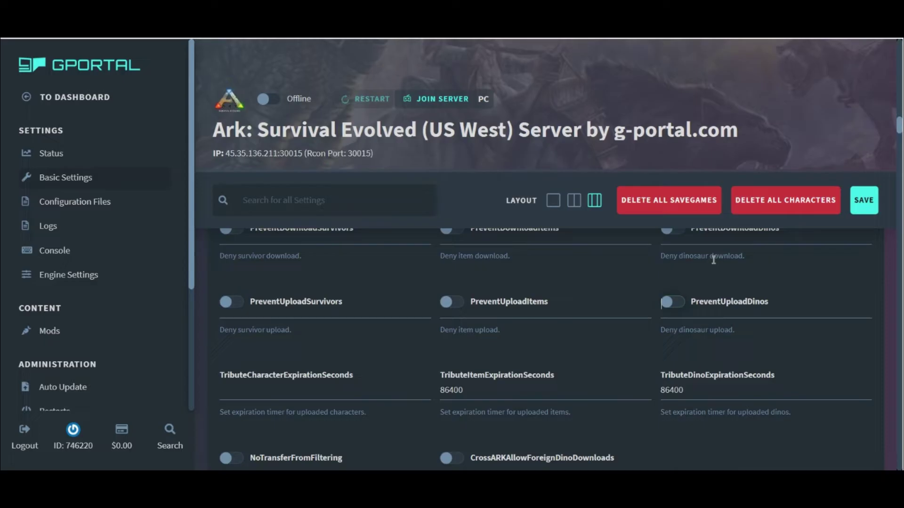
{"action": "scroll", "coordinate": [712, 298], "scroll_direction": "down", "scroll_amount": 2}
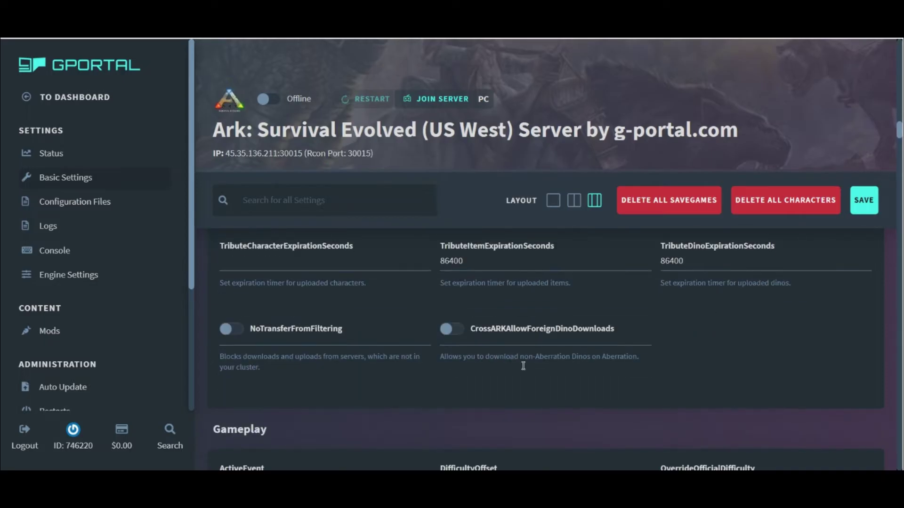
{"action": "scroll", "coordinate": [556, 359], "scroll_direction": "down", "scroll_amount": 3}
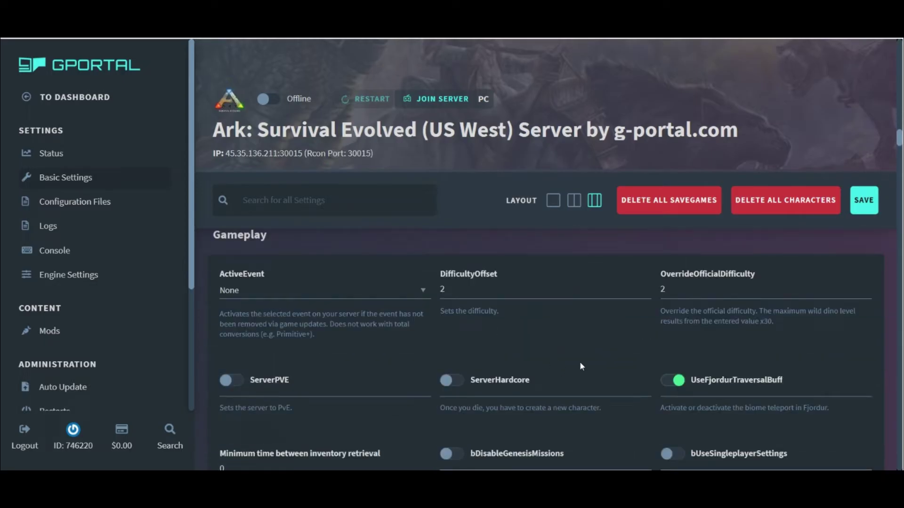
{"action": "left_click", "coordinate": [275, 332]}
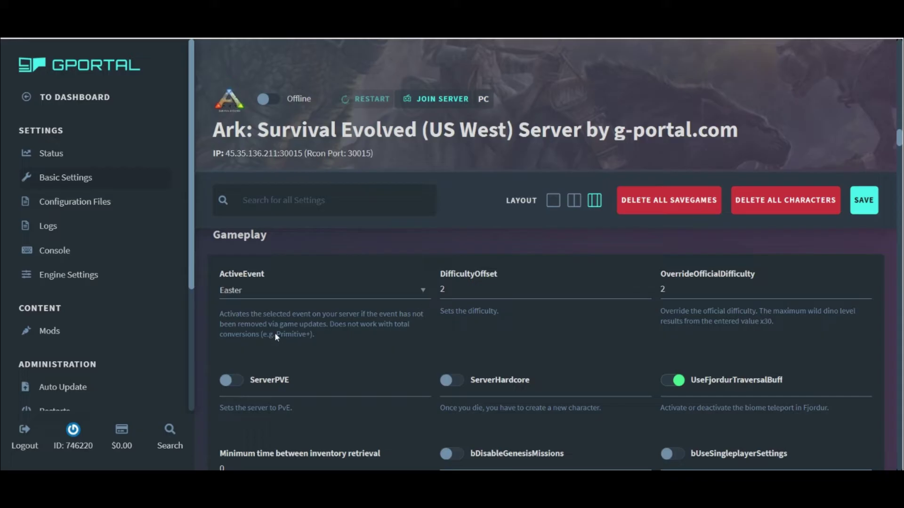
{"action": "left_click", "coordinate": [263, 382]}
{"action": "left_click", "coordinate": [266, 374]}
{"action": "left_click", "coordinate": [249, 313]}
{"action": "type", "text": ".7"}
{"action": "scroll", "coordinate": [647, 289], "scroll_direction": "up", "scroll_amount": 16}
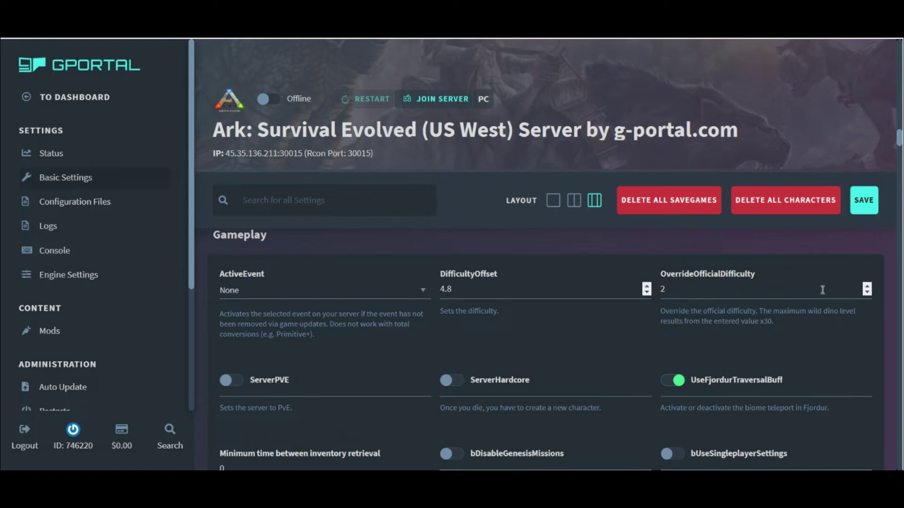
{"action": "left_click", "coordinate": [872, 290]}
{"action": "scroll", "coordinate": [872, 289], "scroll_direction": "up", "scroll_amount": 16}
{"action": "key", "text": "BackSpace"}
{"action": "key", "text": "BackSpace"}
{"action": "type", "text": "5"}
{"action": "key", "text": "BackSpace"}
{"action": "type", "text": "3"}
{"action": "scroll", "coordinate": [374, 353], "scroll_direction": "down", "scroll_amount": 3}
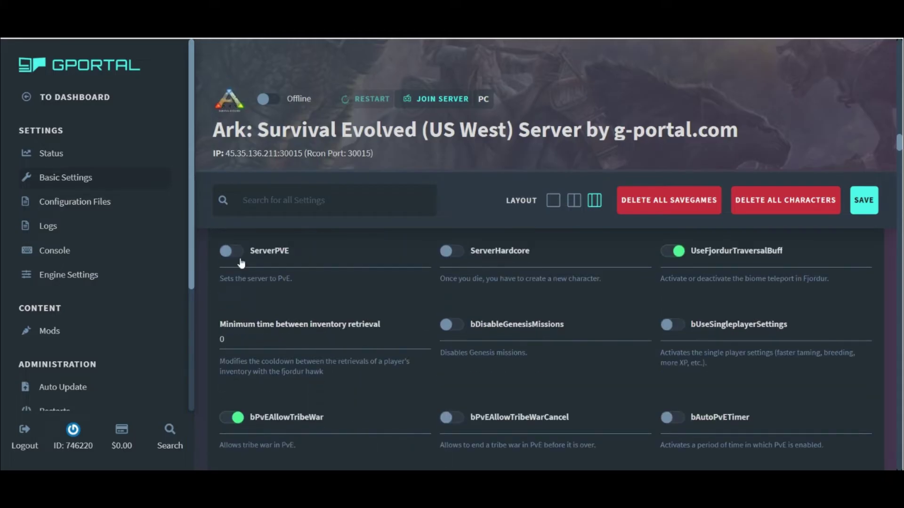
{"action": "left_click", "coordinate": [233, 254]}
{"action": "left_click", "coordinate": [236, 254]}
{"action": "left_click", "coordinate": [452, 253]}
{"action": "left_click", "coordinate": [682, 255]}
{"action": "left_click", "coordinate": [683, 258]}
{"action": "left_click_drag", "start_coordinate": [853, 284], "coordinate": [667, 301]}
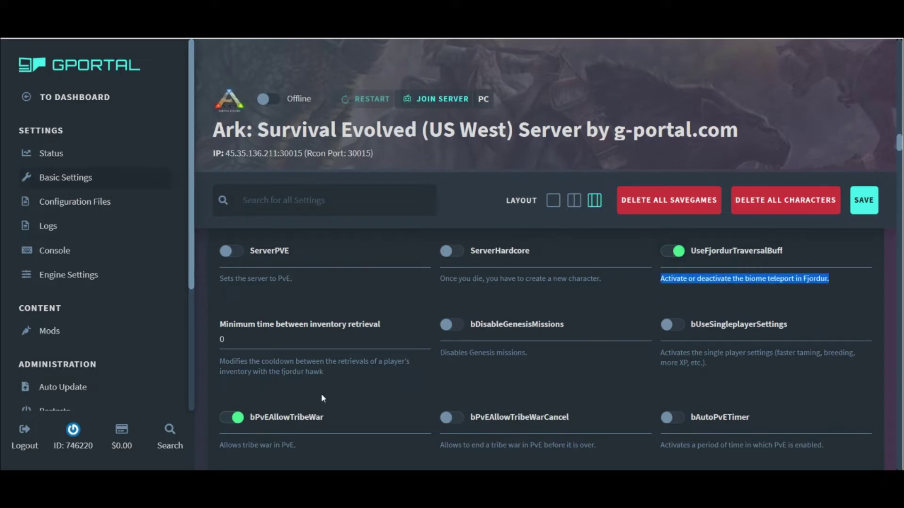
{"action": "left_click", "coordinate": [354, 378]}
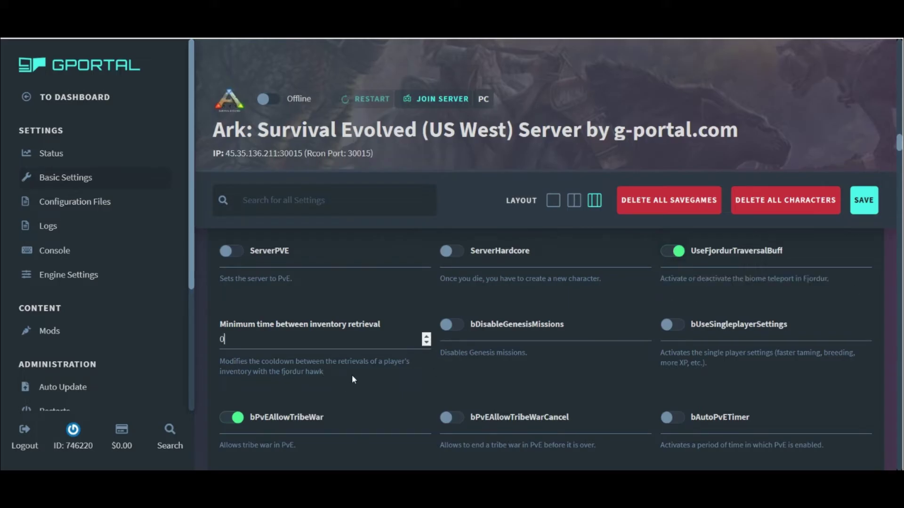
{"action": "left_click", "coordinate": [352, 377]}
{"action": "left_click_drag", "start_coordinate": [347, 378], "coordinate": [217, 366]}
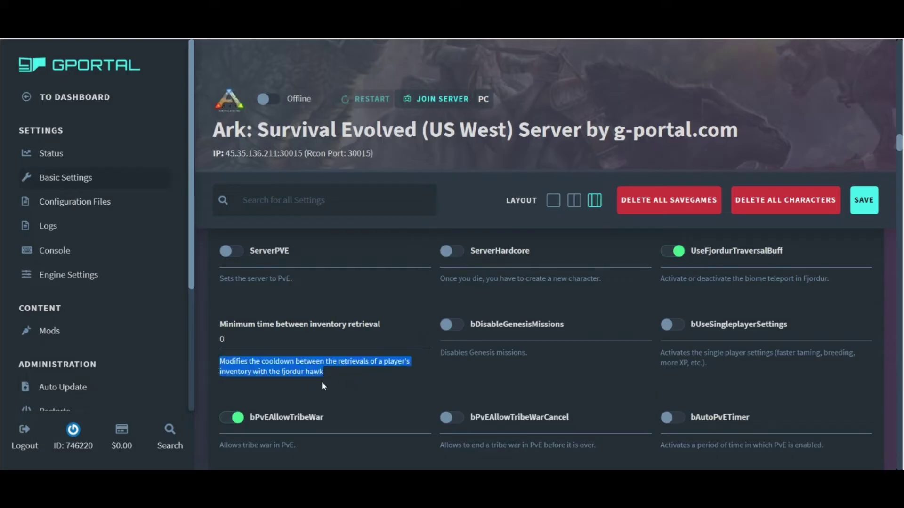
{"action": "left_click", "coordinate": [426, 336]}
{"action": "left_click", "coordinate": [426, 336]}
{"action": "left_click", "coordinate": [426, 337]}
{"action": "left_click", "coordinate": [426, 343]}
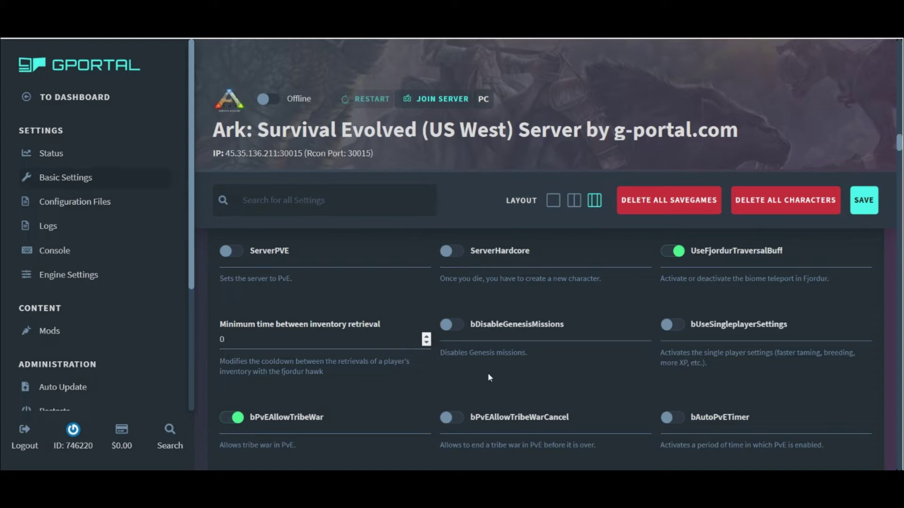
{"action": "left_click", "coordinate": [548, 352]}
{"action": "left_click_drag", "start_coordinate": [544, 360], "coordinate": [458, 366]}
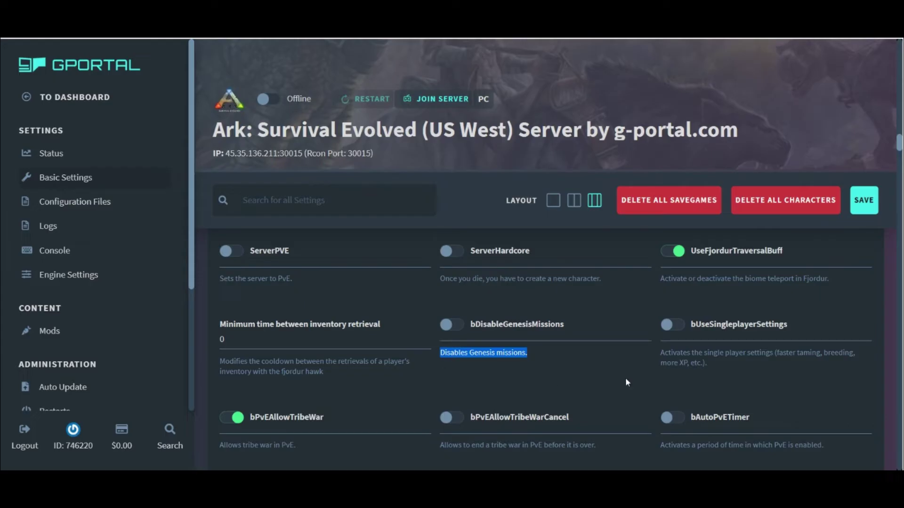
{"action": "left_click_drag", "start_coordinate": [728, 370], "coordinate": [656, 363]}
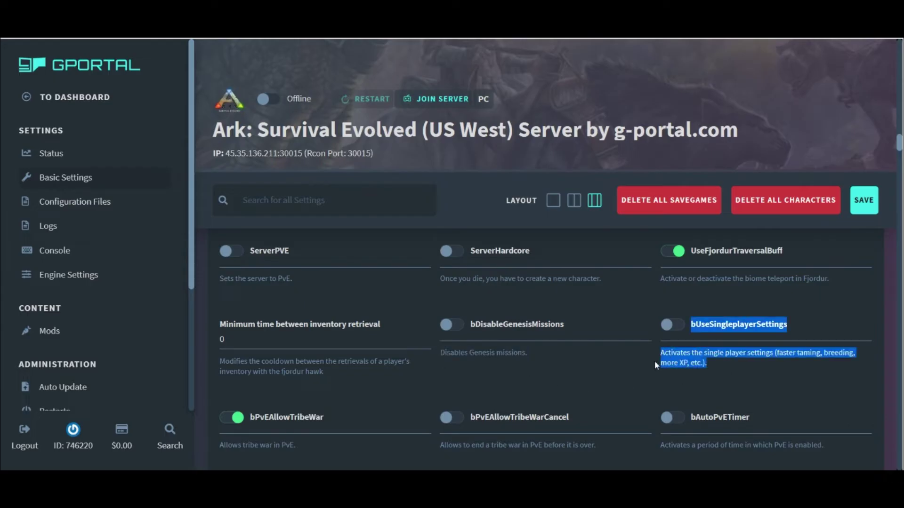
{"action": "left_click", "coordinate": [746, 373]}
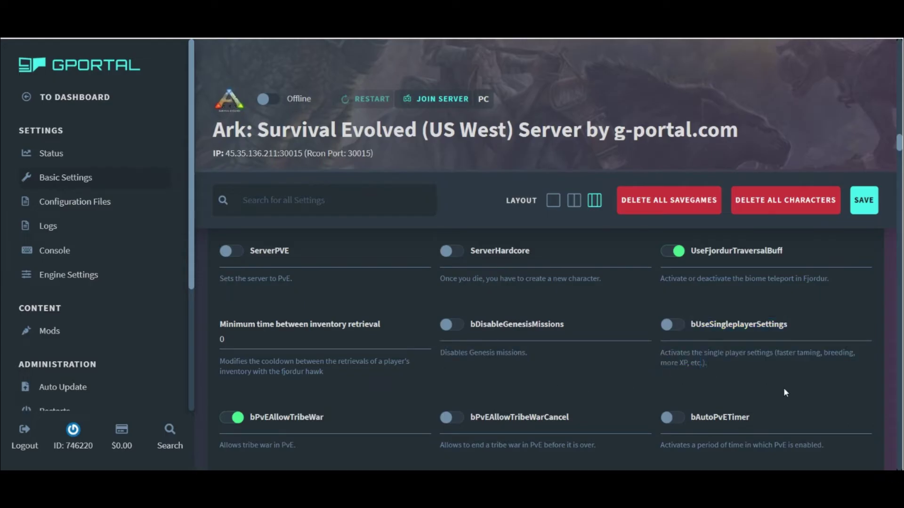
{"action": "scroll", "coordinate": [592, 364], "scroll_direction": "down", "scroll_amount": 4}
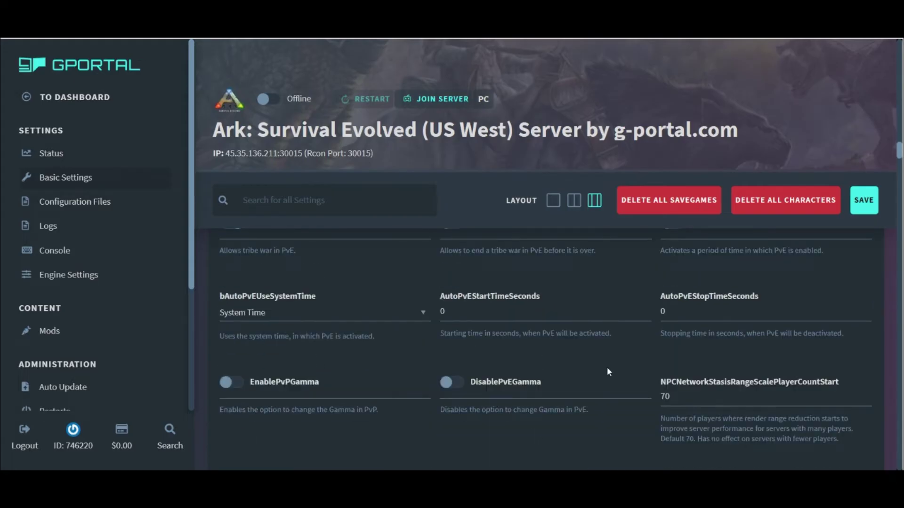
{"action": "scroll", "coordinate": [609, 368], "scroll_direction": "up", "scroll_amount": 1}
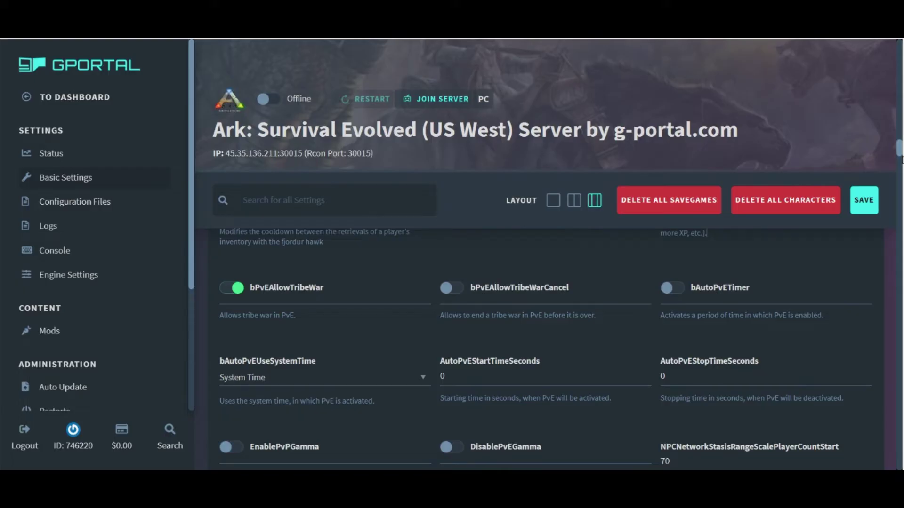
{"action": "scroll", "coordinate": [546, 350], "scroll_direction": "down", "scroll_amount": 3}
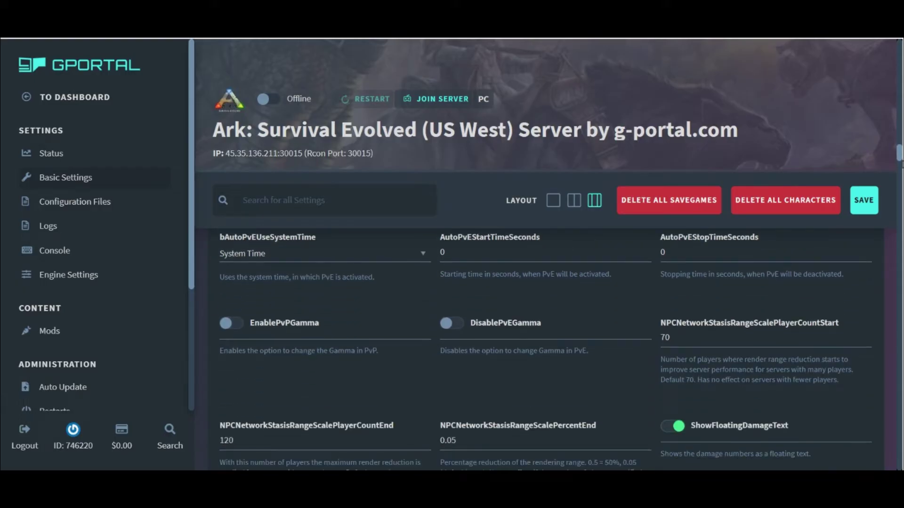
{"action": "scroll", "coordinate": [546, 348], "scroll_direction": "down", "scroll_amount": 1}
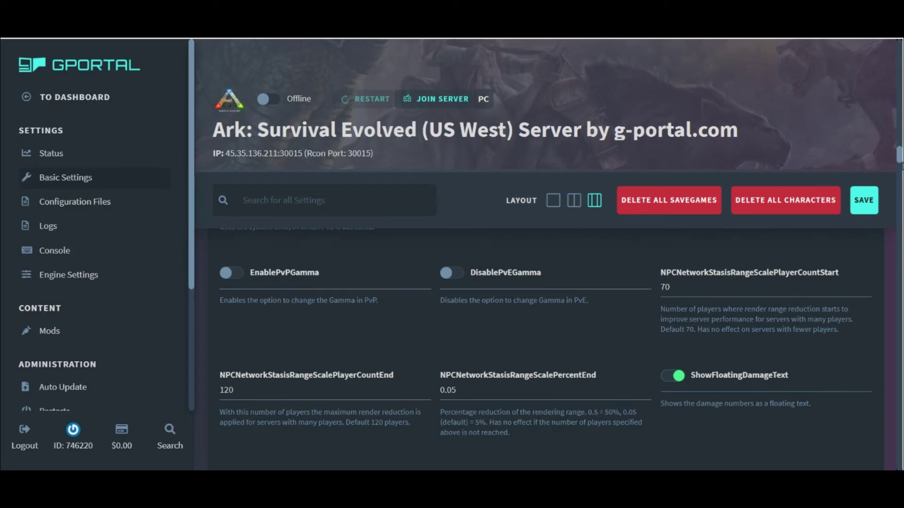
{"action": "scroll", "coordinate": [546, 349], "scroll_direction": "down", "scroll_amount": 2}
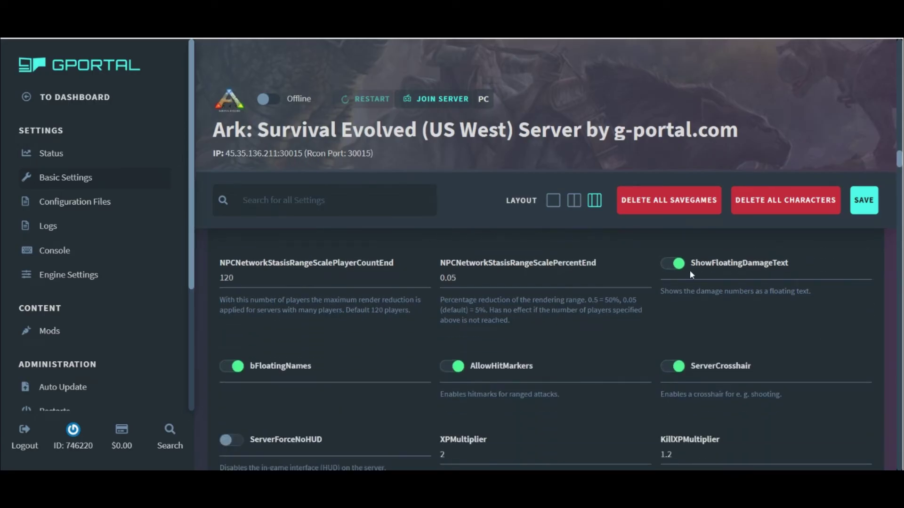
{"action": "left_click", "coordinate": [682, 272]}
{"action": "left_click", "coordinate": [242, 367]}
{"action": "left_click", "coordinate": [244, 367]}
{"action": "scroll", "coordinate": [827, 354], "scroll_direction": "down", "scroll_amount": 3}
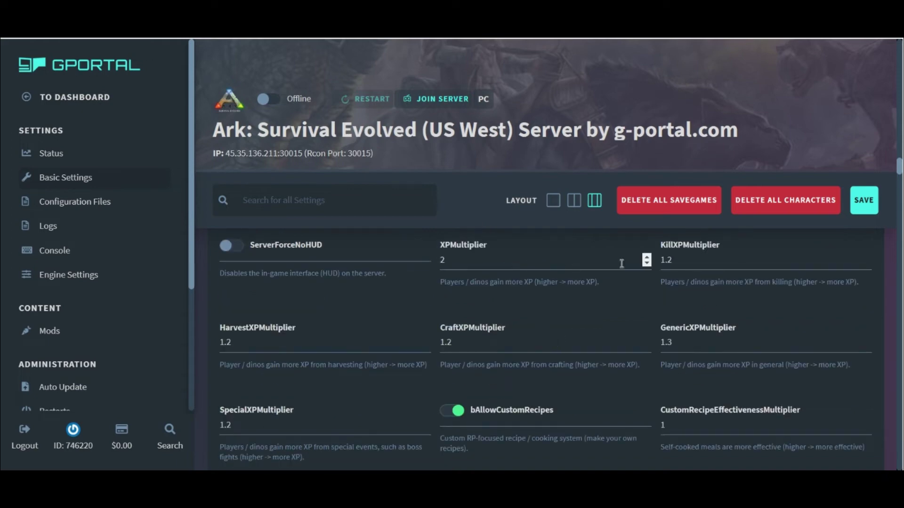
Step: Set XPMultiplier to 4.4, KillXPMultiplier to 4 and HarvestXPMultiplier to 1.7
{"action": "left_click", "coordinate": [647, 258]}
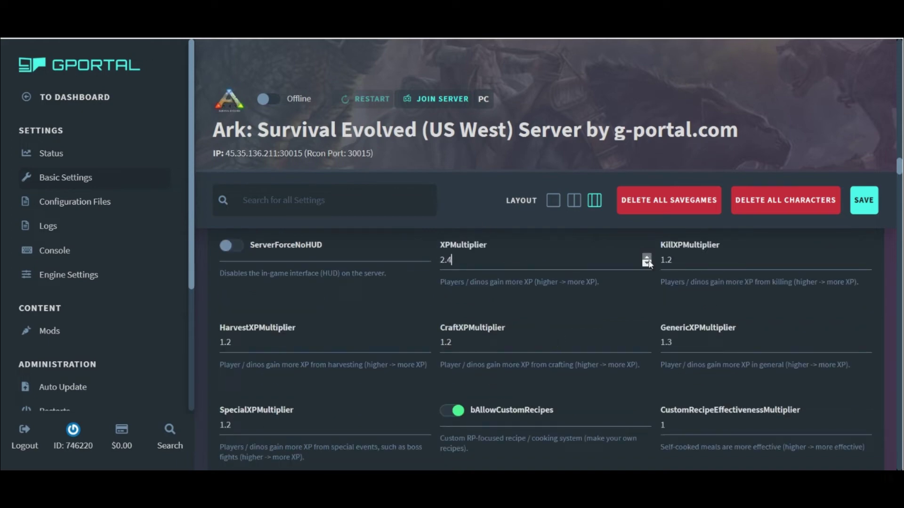
{"action": "left_click", "coordinate": [869, 257]}
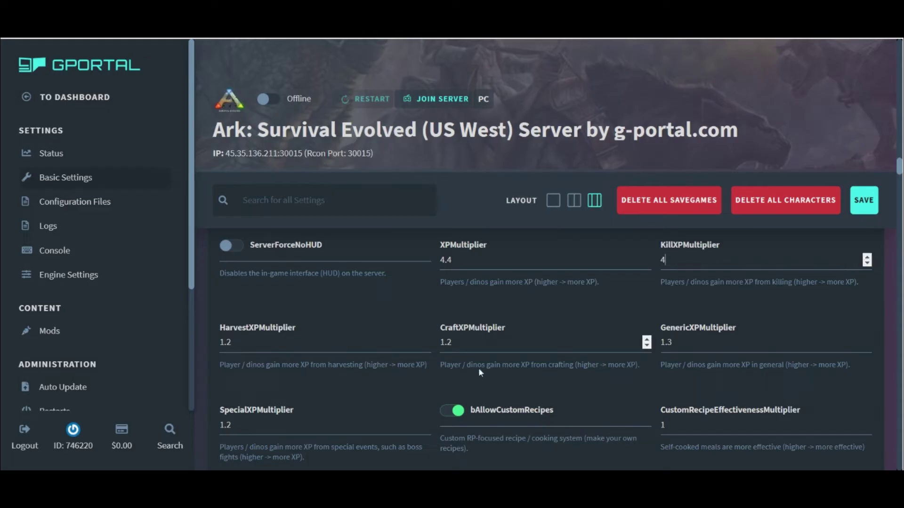
{"action": "left_click", "coordinate": [426, 339]}
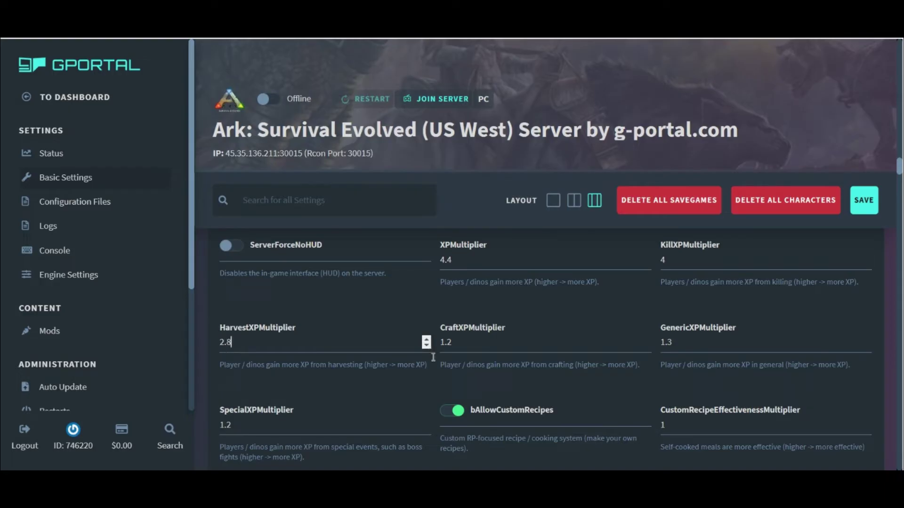
{"action": "left_click", "coordinate": [427, 346]}
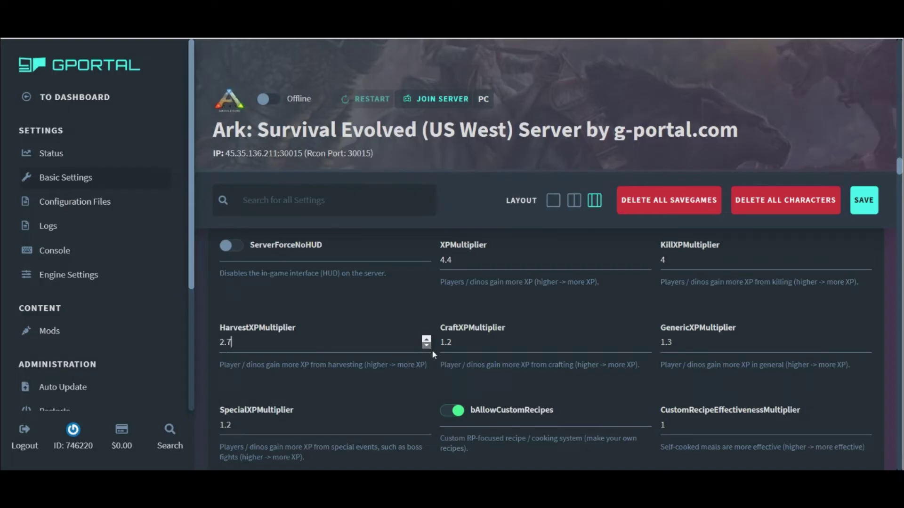
Step: Step through CraftXP, GenericXP, SpecialXP and CustomRecipeSkill multipliers to ItemStackSizeMultiplier
{"action": "left_click", "coordinate": [635, 346]}
{"action": "left_click", "coordinate": [757, 343]}
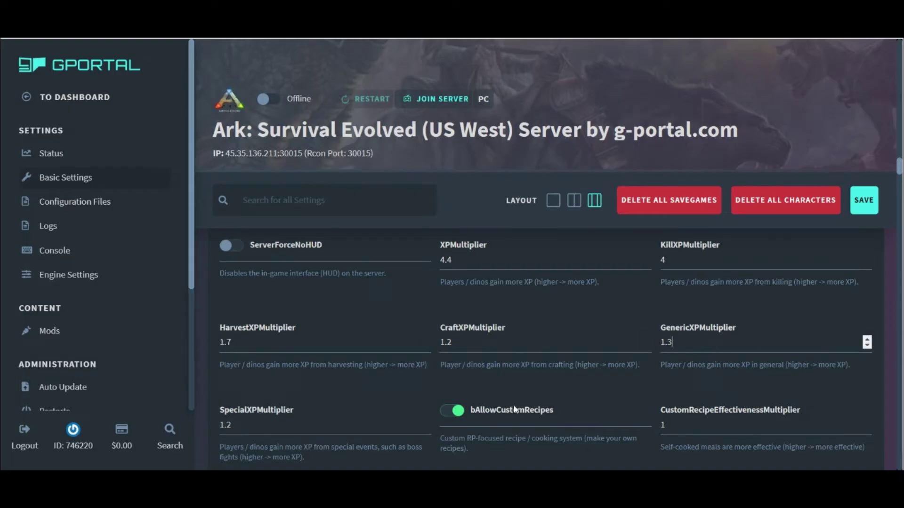
{"action": "left_click", "coordinate": [340, 427]}
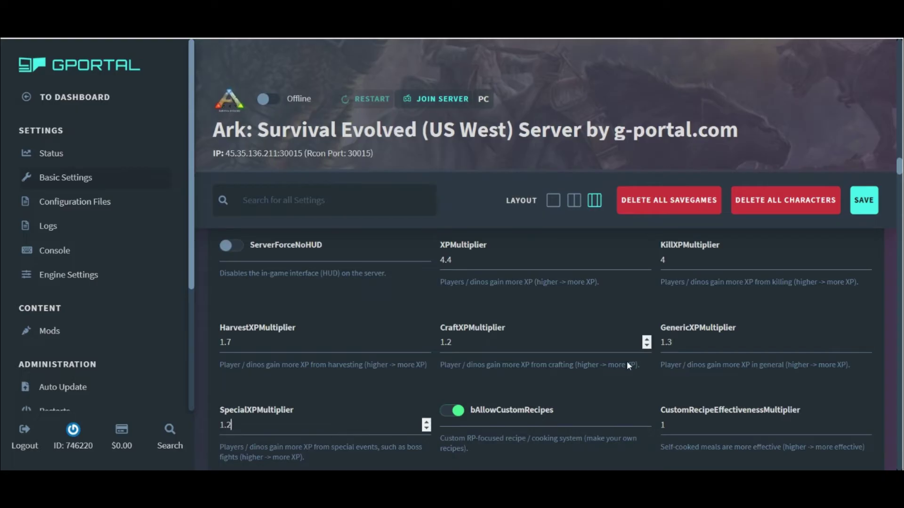
{"action": "scroll", "coordinate": [627, 365], "scroll_direction": "down", "scroll_amount": 3}
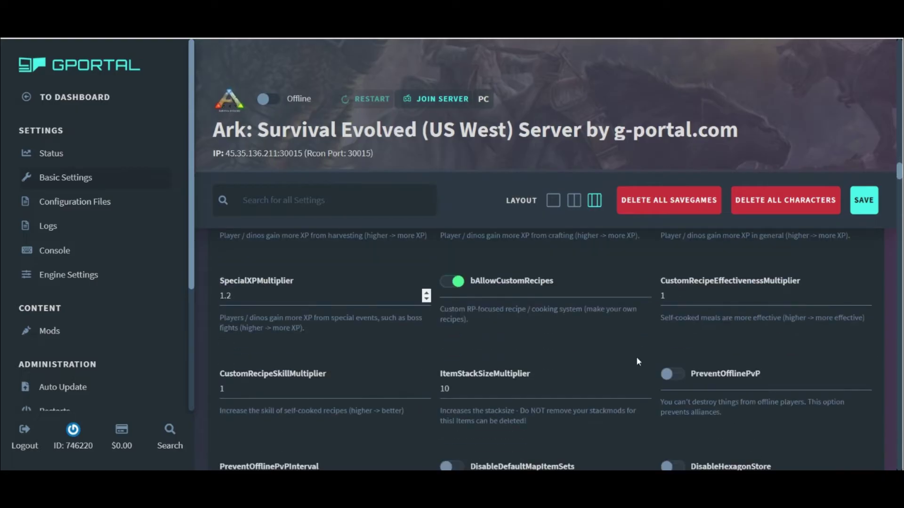
{"action": "left_click", "coordinate": [478, 306]}
{"action": "left_click", "coordinate": [310, 395]}
{"action": "key", "text": "Tab"}
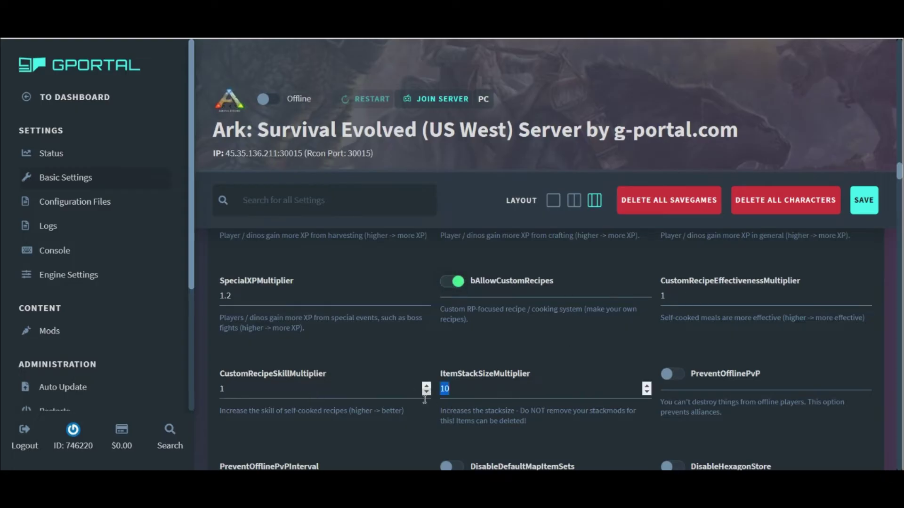
{"action": "left_click_drag", "start_coordinate": [529, 423], "coordinate": [687, 442]}
Step: Read the Genesis Teksuit and Hexagon store setting descriptions
{"action": "scroll", "coordinate": [831, 414], "scroll_direction": "down", "scroll_amount": 3}
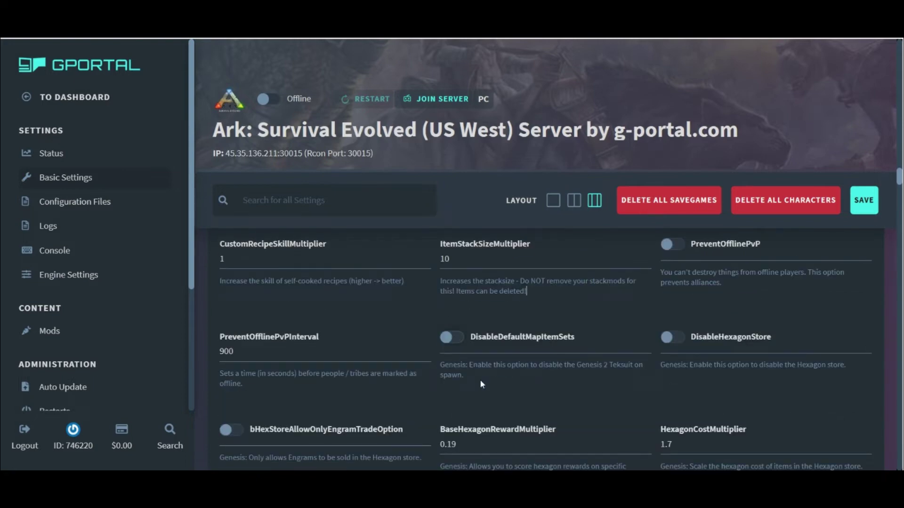
{"action": "triple_click", "coordinate": [445, 375]}
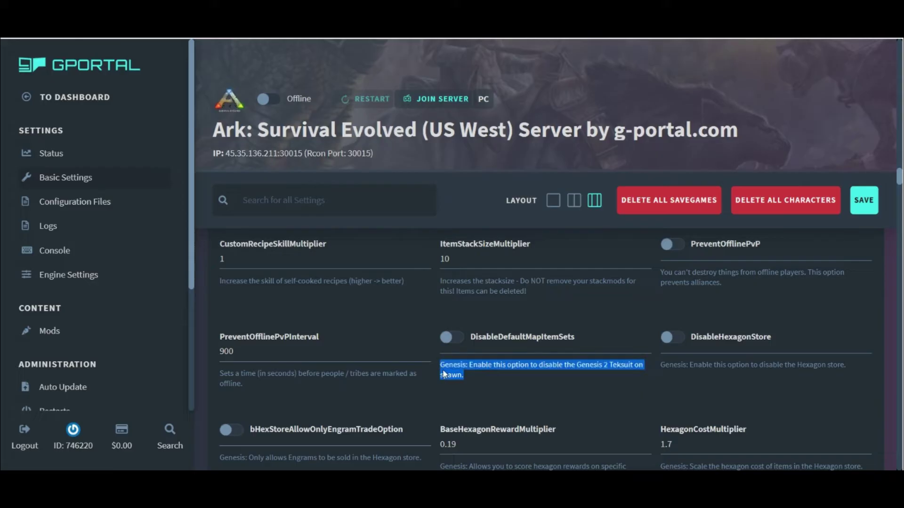
{"action": "left_click", "coordinate": [807, 378]}
{"action": "left_click_drag", "start_coordinate": [808, 382], "coordinate": [839, 386]}
{"action": "scroll", "coordinate": [474, 404], "scroll_direction": "down", "scroll_amount": 3}
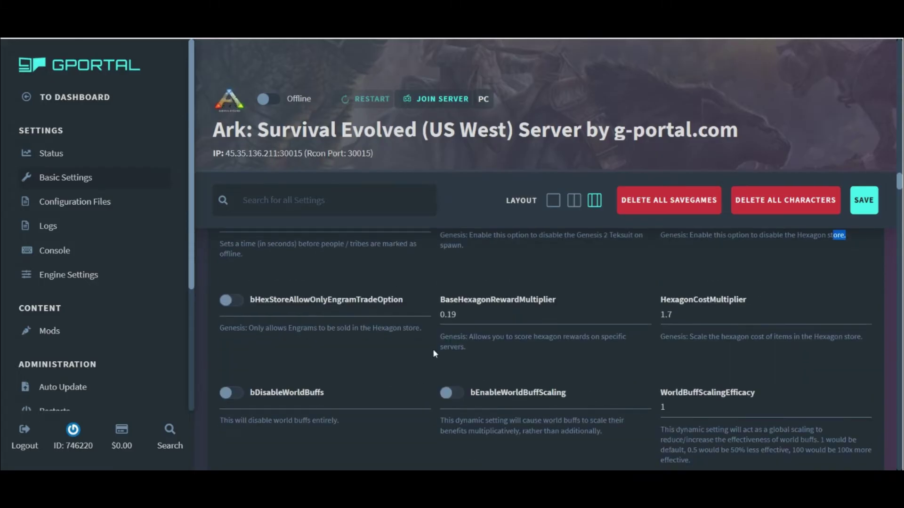
{"action": "left_click_drag", "start_coordinate": [434, 349], "coordinate": [506, 359]}
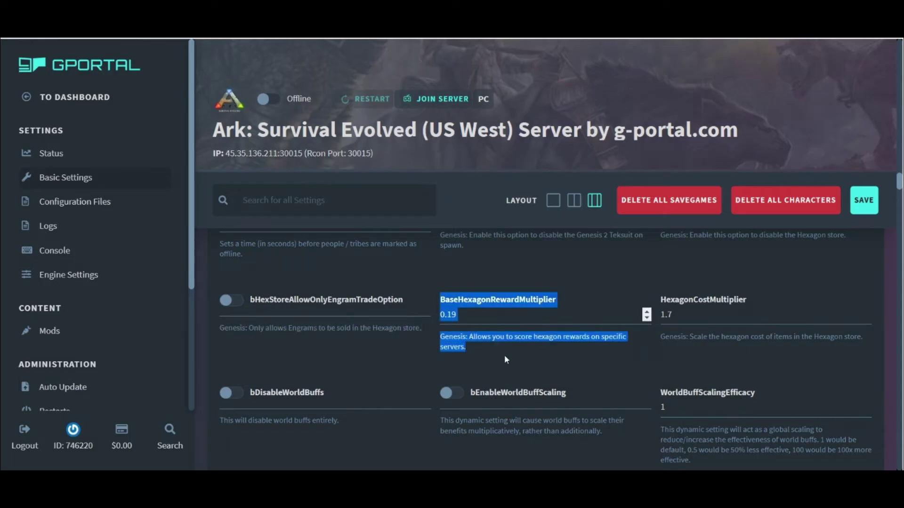
Step: Raise BaseHexagonRewardMultiplier from 0.19 to 0.44 and HexagonCostMultiplier from 1.7 to 2.1
{"action": "left_click", "coordinate": [506, 359]}
{"action": "left_click", "coordinate": [598, 312]}
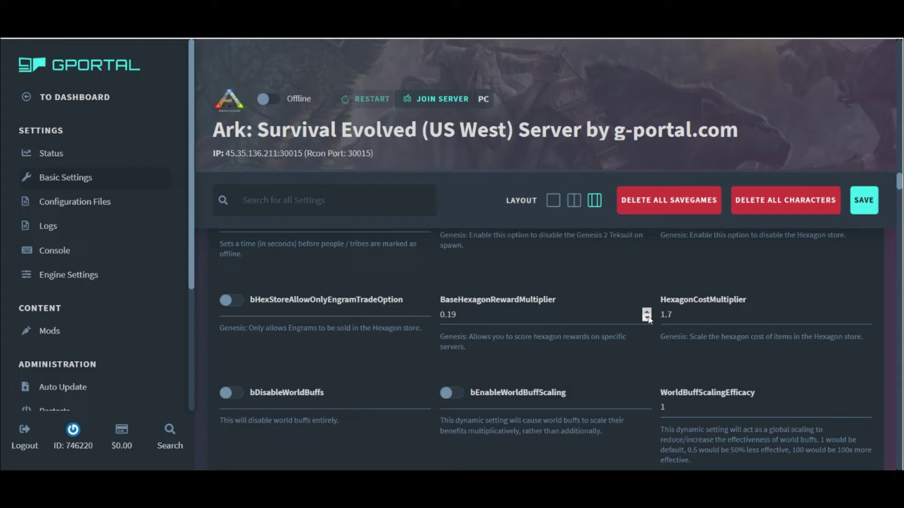
{"action": "left_click_drag", "start_coordinate": [647, 313], "coordinate": [648, 315]}
{"action": "left_click_drag", "start_coordinate": [867, 312], "coordinate": [872, 327]}
Step: Raise HarvestAmountMultiplier from 1.6 to 2.1 and check the harvest health and damage fields
{"action": "scroll", "coordinate": [349, 386], "scroll_direction": "down", "scroll_amount": 3}
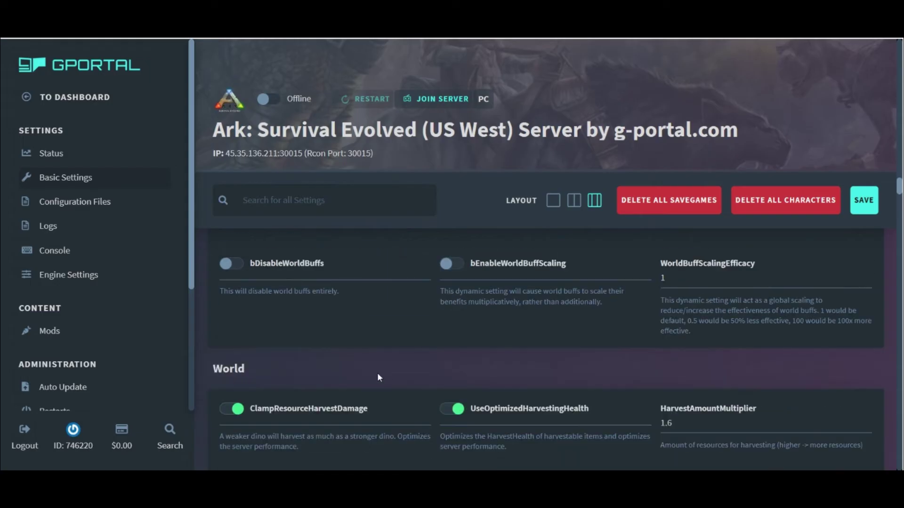
{"action": "scroll", "coordinate": [391, 358], "scroll_direction": "down", "scroll_amount": 3}
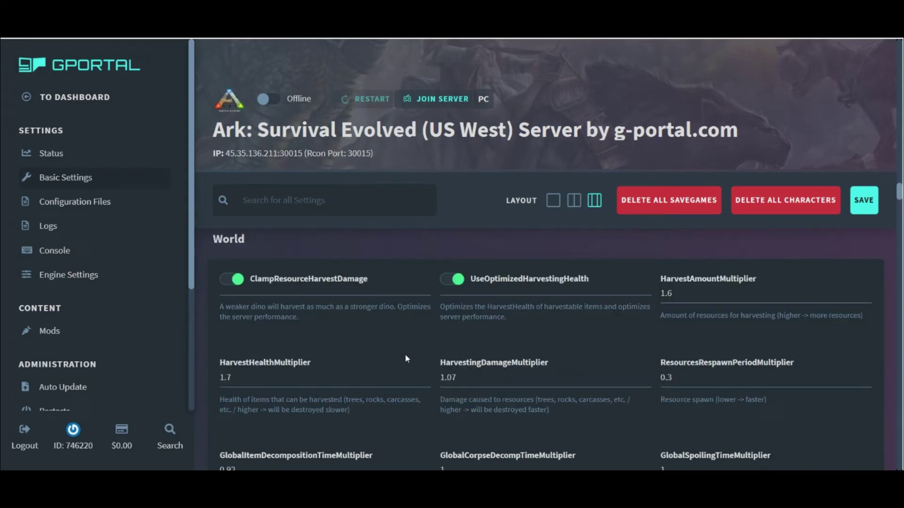
{"action": "left_click_drag", "start_coordinate": [868, 291], "coordinate": [870, 299]}
{"action": "left_click", "coordinate": [307, 380]}
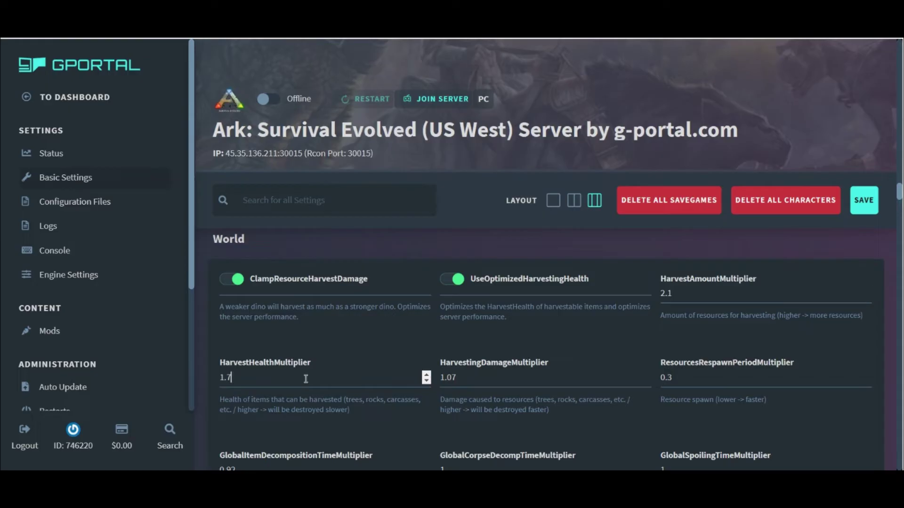
{"action": "left_click", "coordinate": [480, 386]}
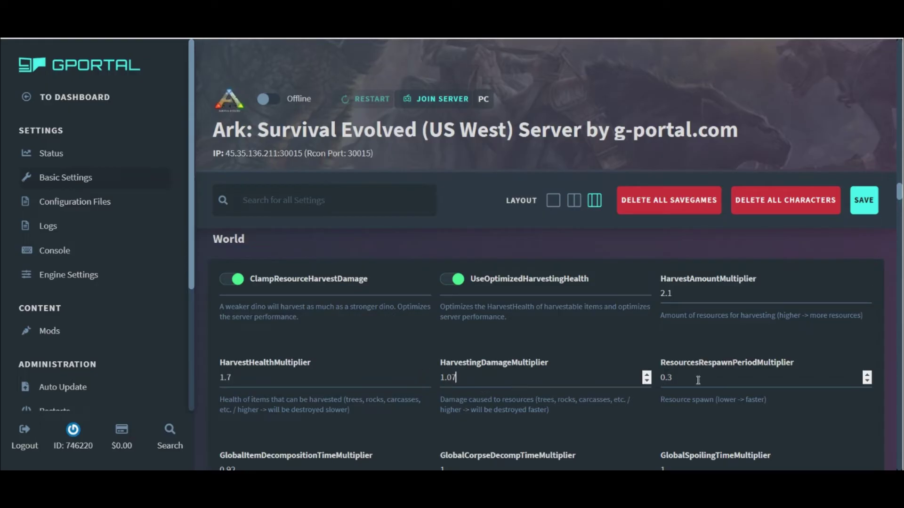
Step: Review CropGrowthSpeedMultiplier, crop decay and the fishing and supply crate loot quality fields
{"action": "scroll", "coordinate": [598, 344], "scroll_direction": "down", "scroll_amount": 4}
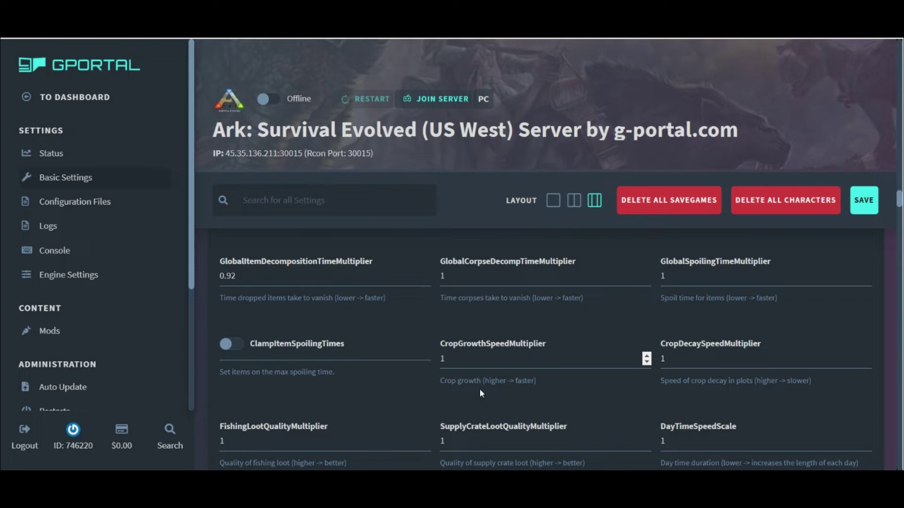
{"action": "scroll", "coordinate": [479, 388], "scroll_direction": "down", "scroll_amount": 1}
{"action": "triple_click", "coordinate": [437, 321]}
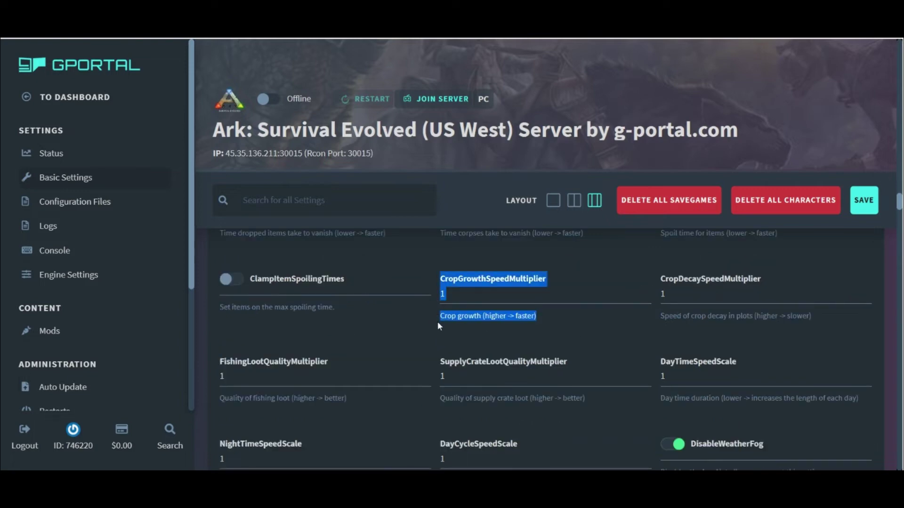
{"action": "left_click_drag", "start_coordinate": [762, 331], "coordinate": [662, 341]}
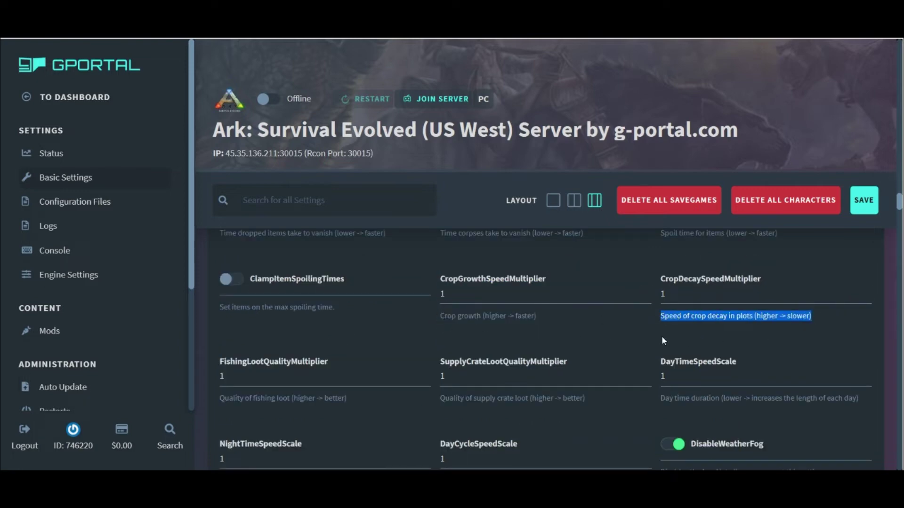
{"action": "left_click", "coordinate": [659, 337]}
{"action": "left_click", "coordinate": [401, 376]}
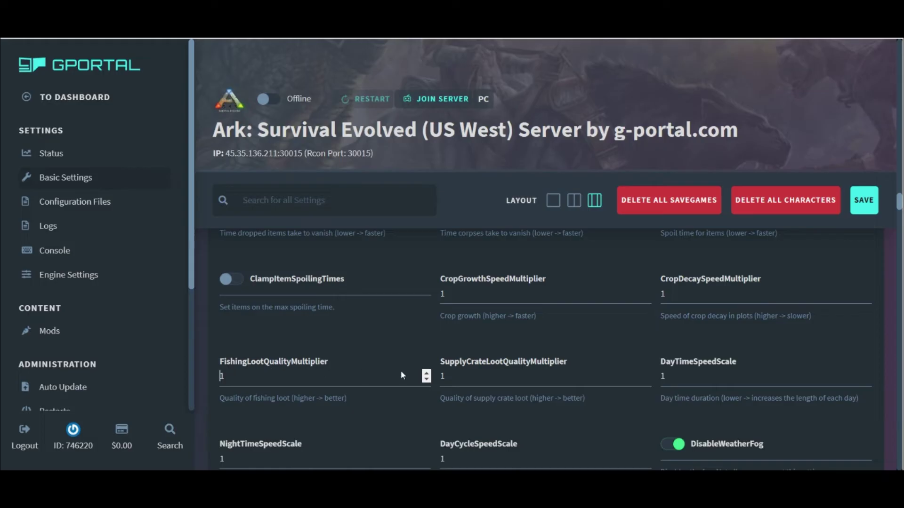
{"action": "left_click", "coordinate": [476, 380]}
{"action": "scroll", "coordinate": [770, 337], "scroll_direction": "down", "scroll_amount": 3}
Step: Check NightTimeSpeedScale and DayCycleSpeedScale, leaving DisableWeatherFog switched on
{"action": "left_click", "coordinate": [723, 253]}
{"action": "left_click", "coordinate": [375, 338]}
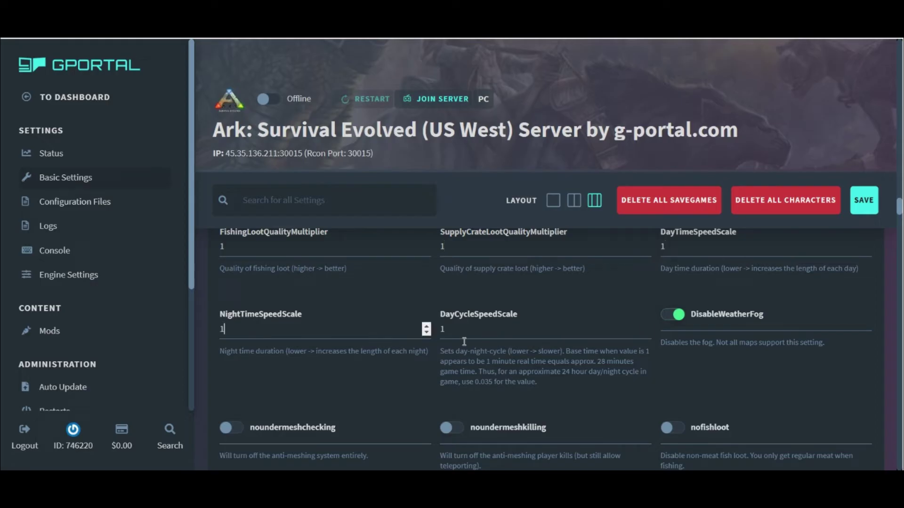
{"action": "left_click", "coordinate": [465, 341]}
{"action": "left_click", "coordinate": [679, 321]}
{"action": "left_click", "coordinate": [671, 320]}
{"action": "scroll", "coordinate": [666, 342], "scroll_direction": "down", "scroll_amount": 3}
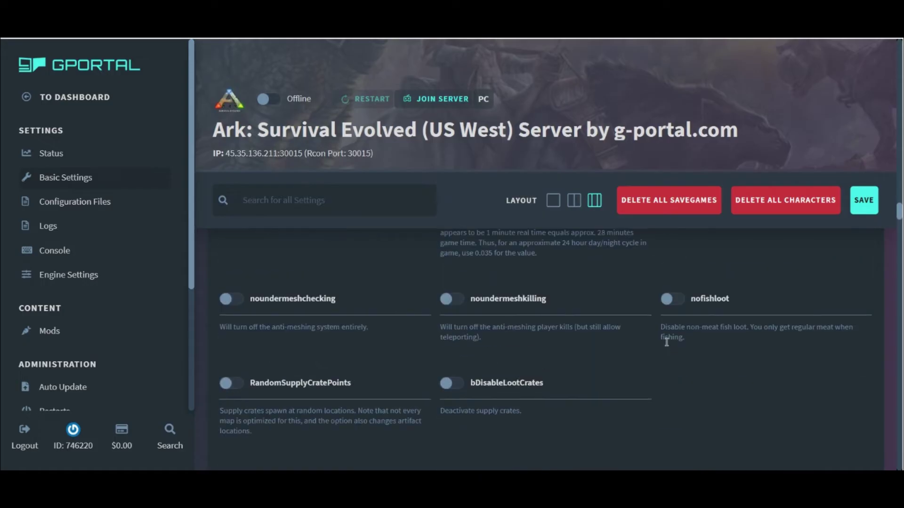
{"action": "scroll", "coordinate": [761, 402], "scroll_direction": "down", "scroll_amount": 5}
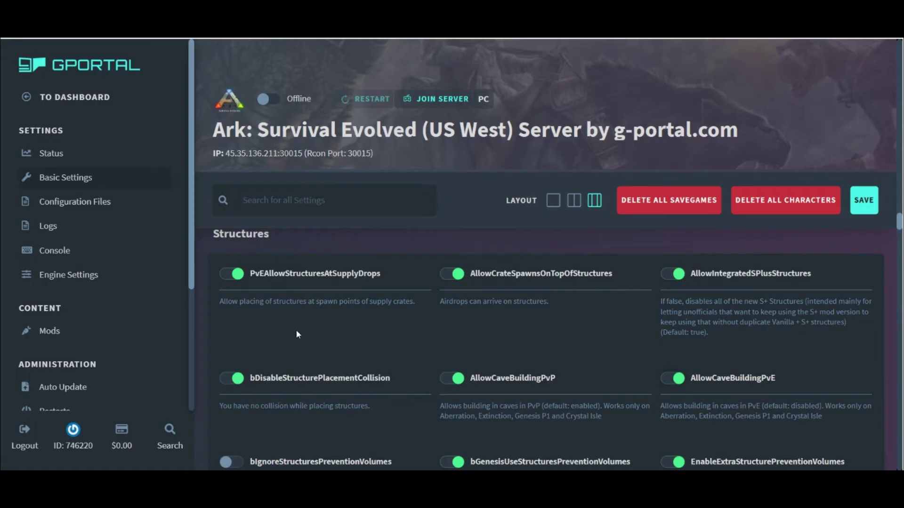
Step: Change three Structures options, then switch AlwaysAllowStructurePickup on near the Character section
{"action": "left_click", "coordinate": [462, 279]}
{"action": "scroll", "coordinate": [744, 362], "scroll_direction": "down", "scroll_amount": 2}
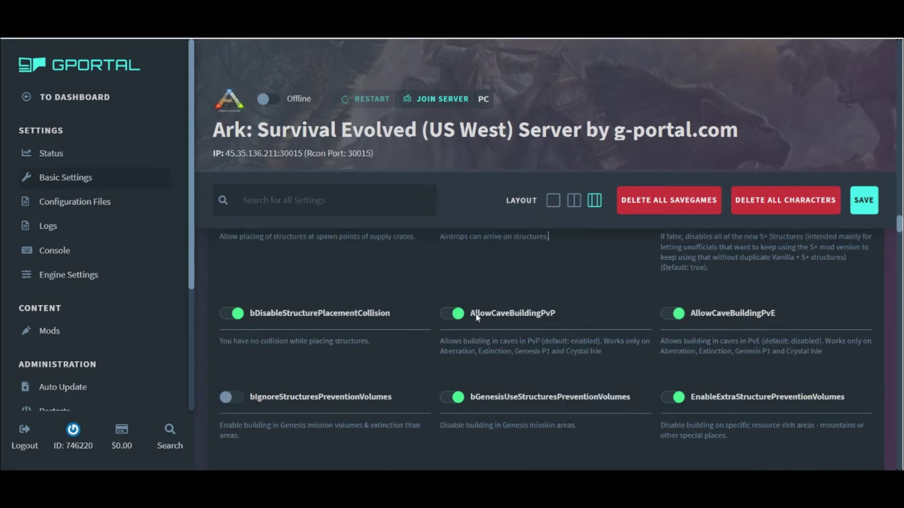
{"action": "left_click", "coordinate": [454, 314]}
{"action": "scroll", "coordinate": [437, 367], "scroll_direction": "down", "scroll_amount": 2}
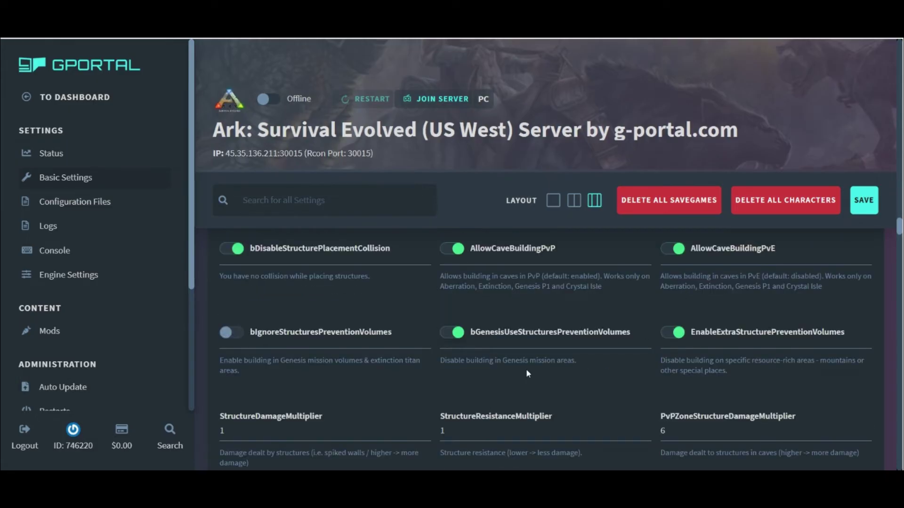
{"action": "left_click", "coordinate": [465, 334]}
{"action": "scroll", "coordinate": [547, 328], "scroll_direction": "down", "scroll_amount": 4}
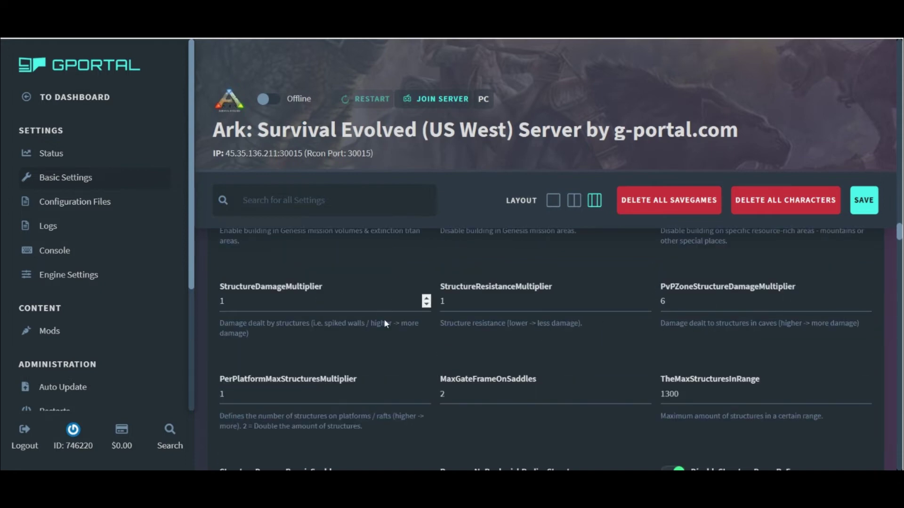
{"action": "scroll", "coordinate": [543, 381], "scroll_direction": "down", "scroll_amount": 4}
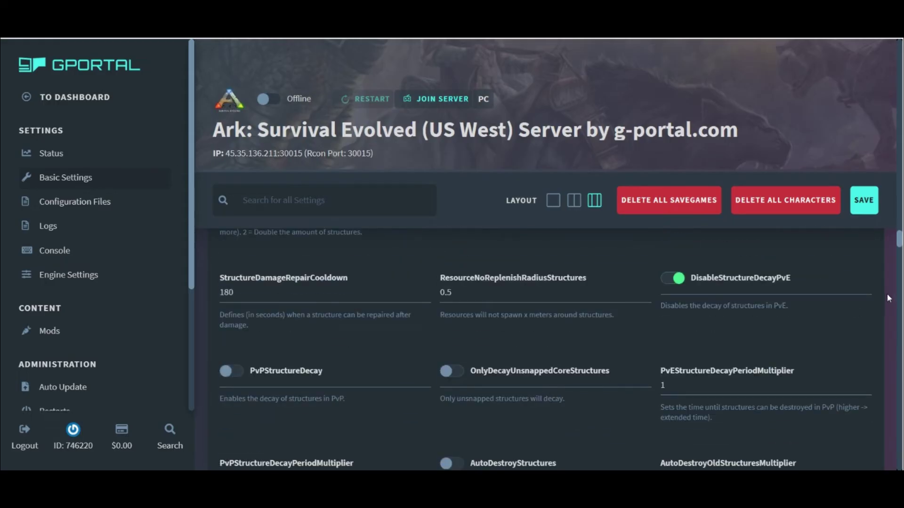
{"action": "scroll", "coordinate": [887, 295], "scroll_direction": "down", "scroll_amount": 4}
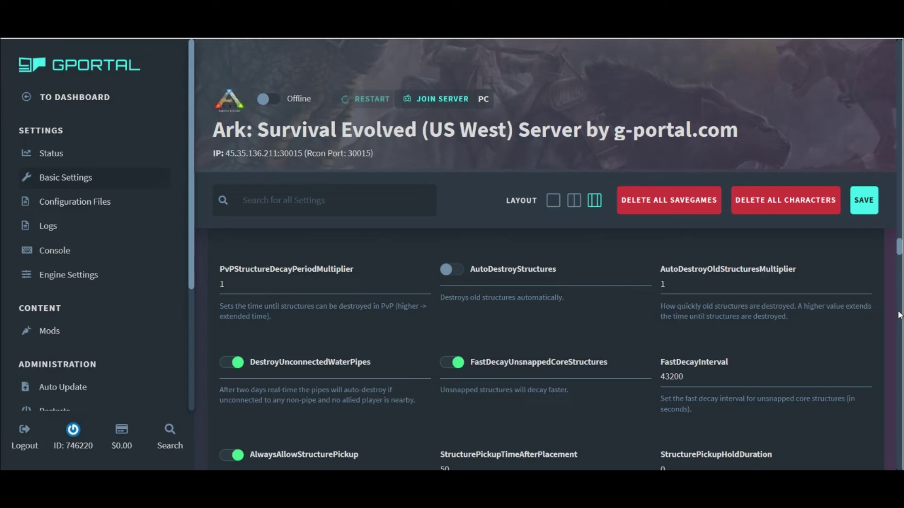
{"action": "scroll", "coordinate": [899, 330], "scroll_direction": "down", "scroll_amount": 4}
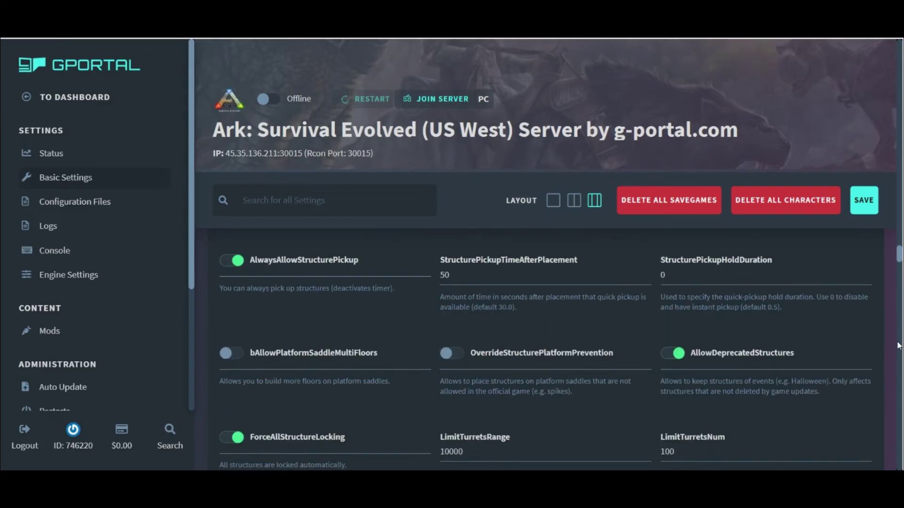
{"action": "left_click", "coordinate": [242, 264]}
Step: Read the battery depletion and fuel consumption descriptions, then switch off bUseCorpseLocator
{"action": "scroll", "coordinate": [369, 312], "scroll_direction": "down", "scroll_amount": 5}
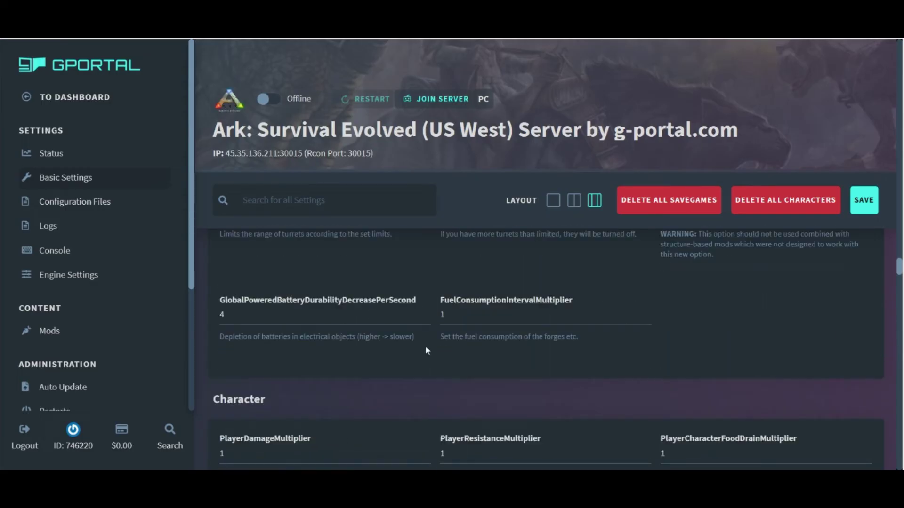
{"action": "left_click_drag", "start_coordinate": [425, 346], "coordinate": [549, 357]}
{"action": "mouse_move", "coordinate": [619, 349]}
{"action": "left_mouse_down"}
{"action": "mouse_move", "coordinate": [453, 369]}
{"action": "mouse_move", "coordinate": [442, 358]}
{"action": "mouse_move", "coordinate": [625, 354]}
{"action": "left_mouse_up"}
{"action": "scroll", "coordinate": [625, 353], "scroll_direction": "down", "scroll_amount": 3}
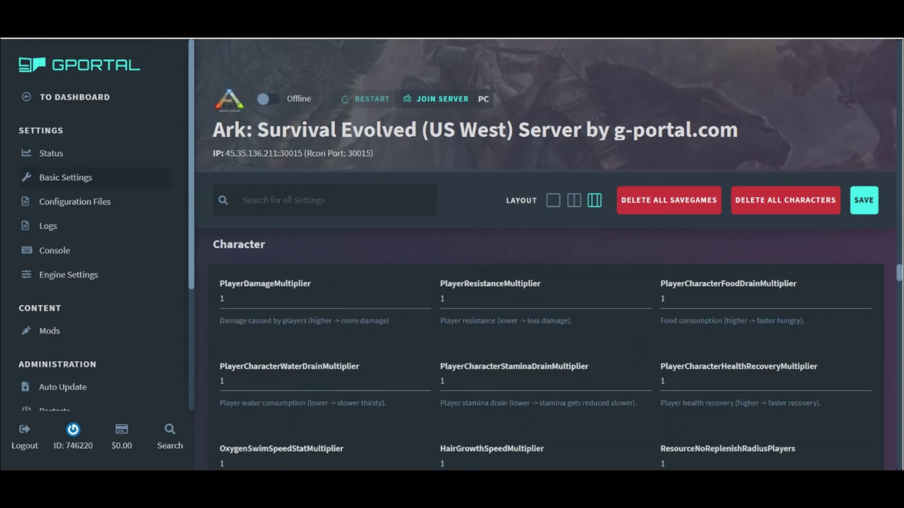
{"action": "scroll", "coordinate": [547, 347], "scroll_direction": "down", "scroll_amount": 2}
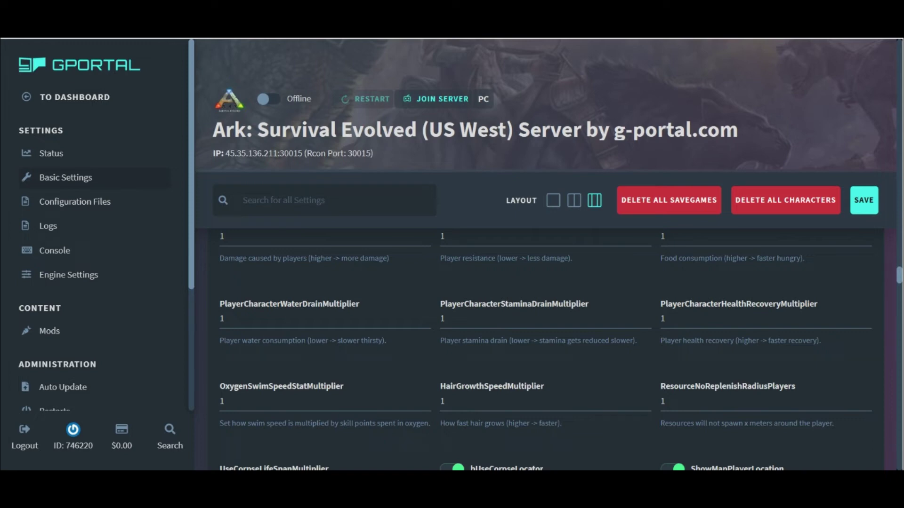
{"action": "scroll", "coordinate": [547, 350], "scroll_direction": "down", "scroll_amount": 2}
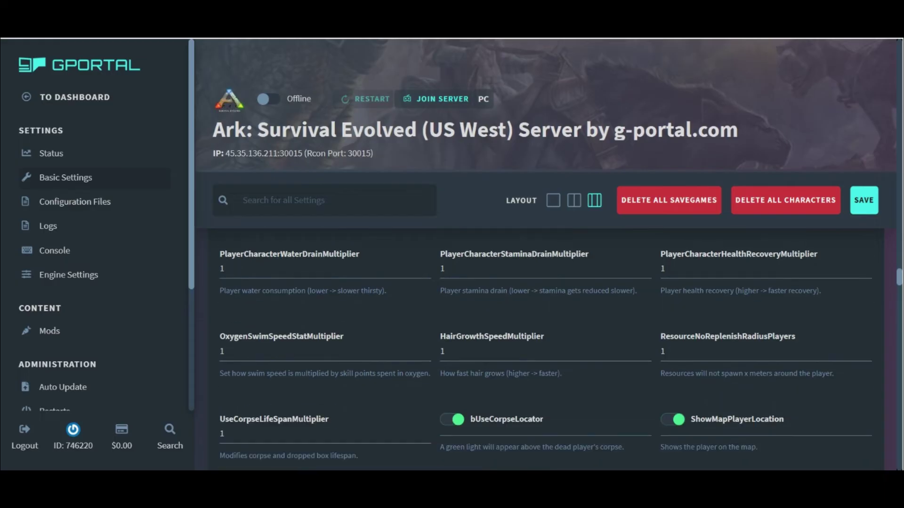
{"action": "scroll", "coordinate": [546, 338], "scroll_direction": "down", "scroll_amount": 4}
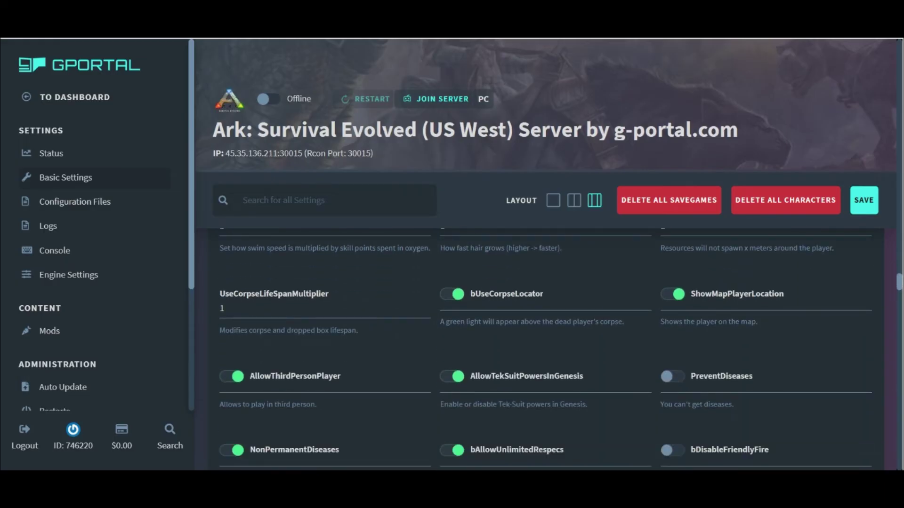
{"action": "left_click", "coordinate": [458, 298]}
Step: Turn off bShowCreativeMode and leave PreventSpawnAnimations on, reviewing down to the tribe options
{"action": "scroll", "coordinate": [683, 359], "scroll_direction": "down", "scroll_amount": 1}
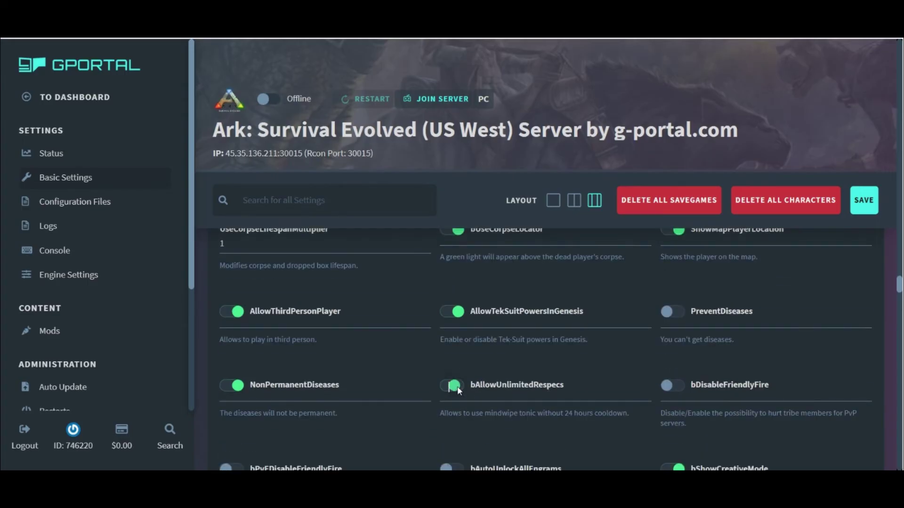
{"action": "scroll", "coordinate": [542, 381], "scroll_direction": "down", "scroll_amount": 2}
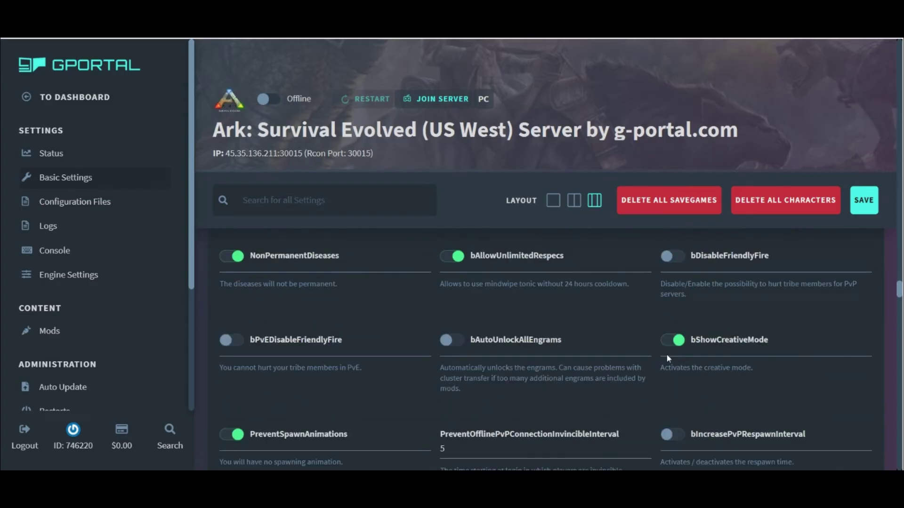
{"action": "left_click", "coordinate": [683, 343]}
{"action": "scroll", "coordinate": [694, 420], "scroll_direction": "down", "scroll_amount": 2}
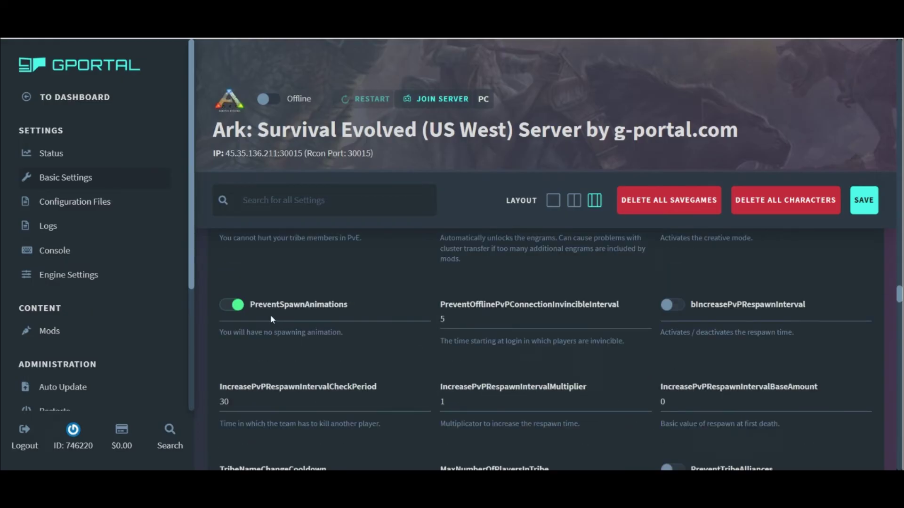
{"action": "left_click", "coordinate": [247, 309]}
{"action": "left_click", "coordinate": [275, 309]}
{"action": "scroll", "coordinate": [718, 305], "scroll_direction": "down", "scroll_amount": 2}
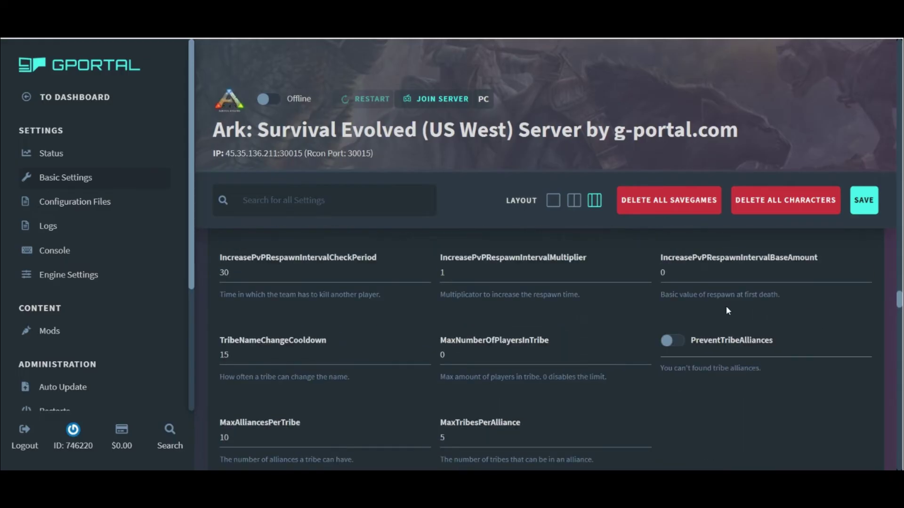
{"action": "scroll", "coordinate": [727, 308], "scroll_direction": "down", "scroll_amount": 2}
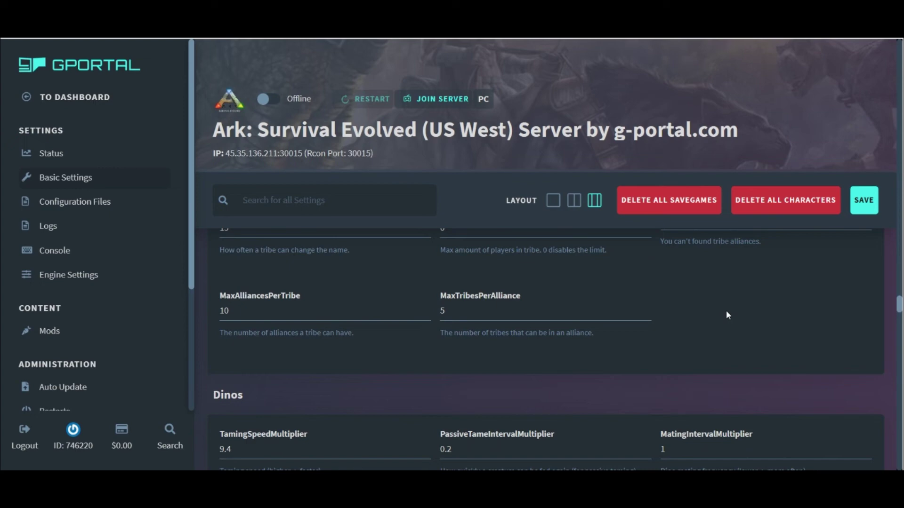
{"action": "scroll", "coordinate": [730, 305], "scroll_direction": "down", "scroll_amount": 1}
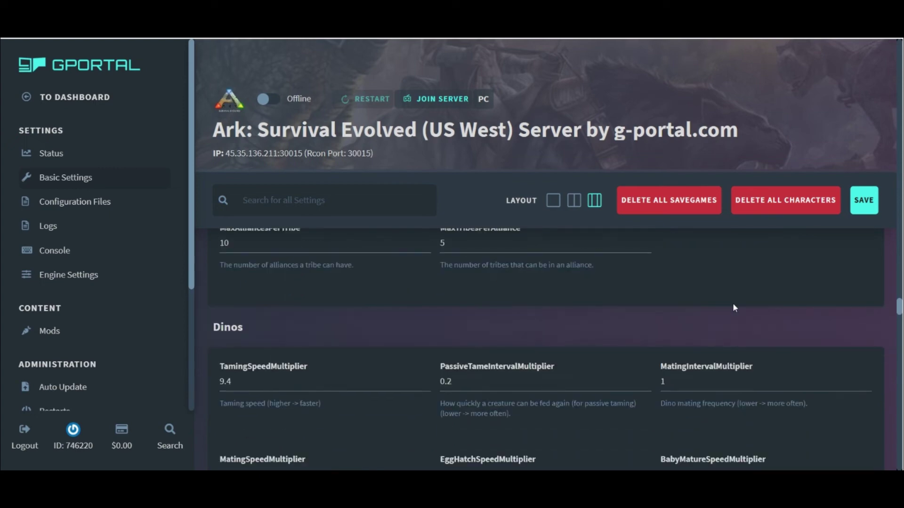
{"action": "scroll", "coordinate": [734, 308], "scroll_direction": "down", "scroll_amount": 1}
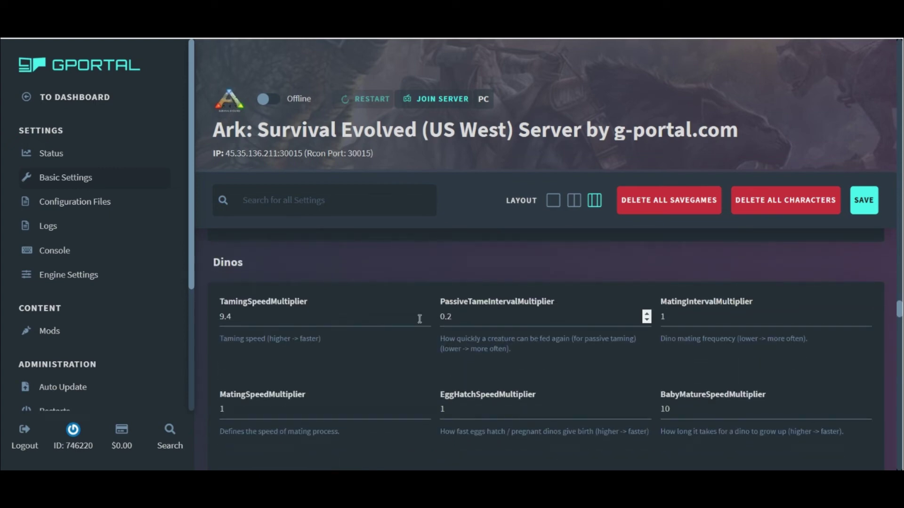
{"action": "key", "text": "BackSpace"}
{"action": "key", "text": "BackSpace"}
{"action": "key", "text": "BackSpace"}
{"action": "type", "text": "7.9"}
{"action": "key", "text": "BackSpace"}
{"action": "key", "text": "BackSpace"}
{"action": "key", "text": "BackSpace"}
{"action": "type", "text": "8.8"}
{"action": "left_click", "coordinate": [649, 325]}
{"action": "key", "text": "BackSpace"}
{"action": "type", "text": "2"}
{"action": "key", "text": "BackSpace"}
{"action": "key", "text": "BackSpace"}
{"action": "key", "text": "BackSpace"}
{"action": "type", "text": "1"}
{"action": "left_click", "coordinate": [649, 323]}
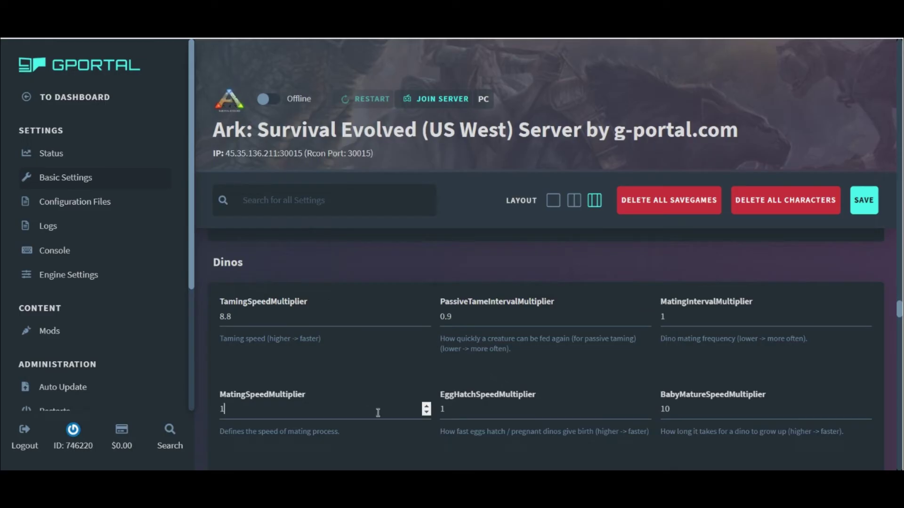
{"action": "left_click", "coordinate": [472, 413]}
{"action": "scroll", "coordinate": [636, 381], "scroll_direction": "down", "scroll_amount": 3}
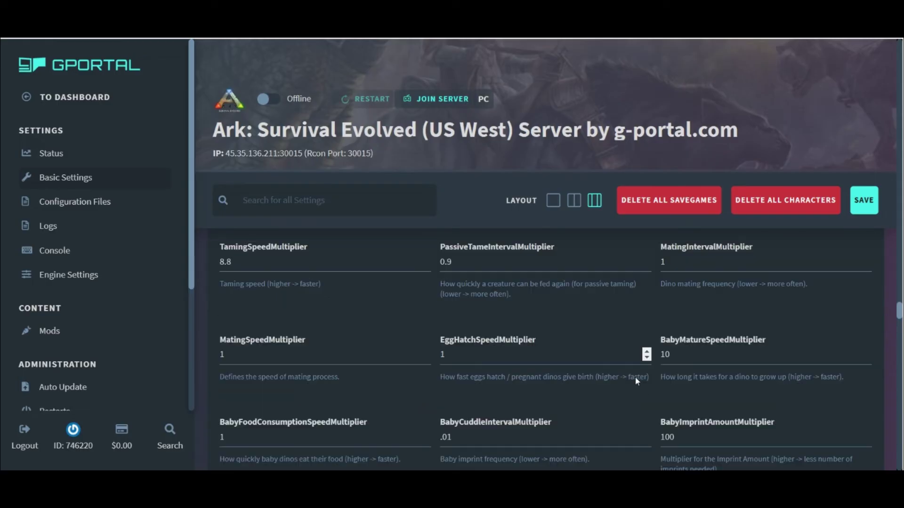
{"action": "triple_click", "coordinate": [656, 319]}
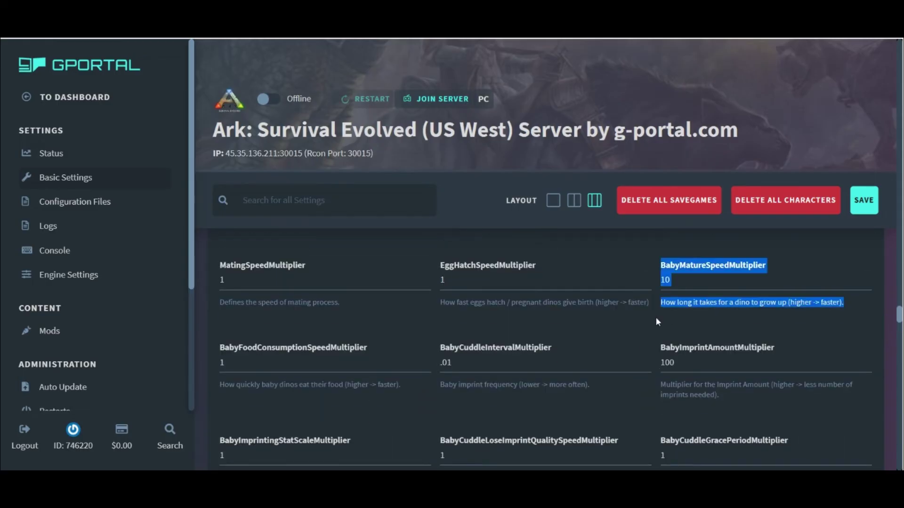
{"action": "left_click_drag", "start_coordinate": [657, 317], "coordinate": [860, 321]}
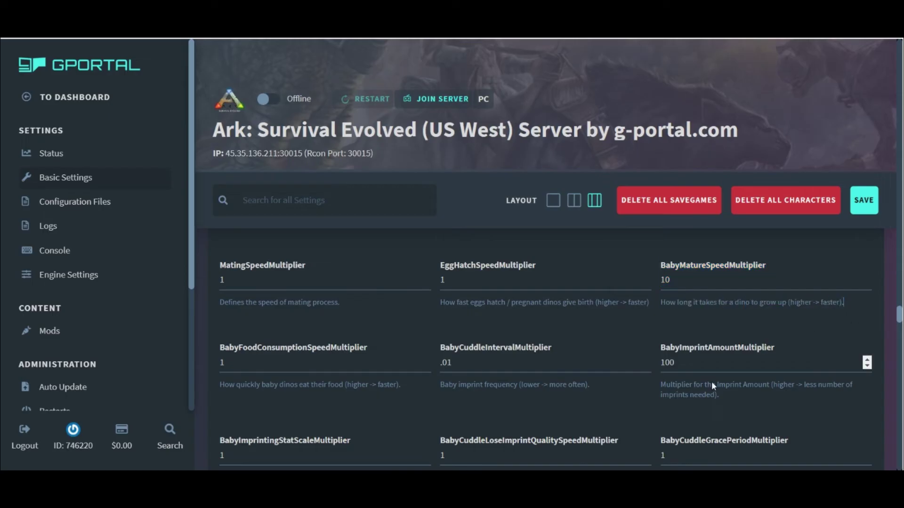
{"action": "triple_click", "coordinate": [437, 384]}
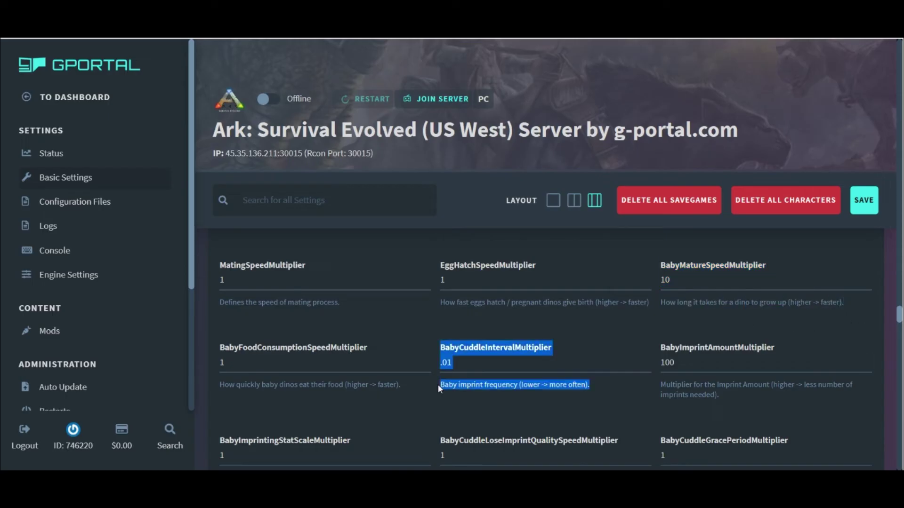
{"action": "left_click_drag", "start_coordinate": [721, 396], "coordinate": [640, 385]}
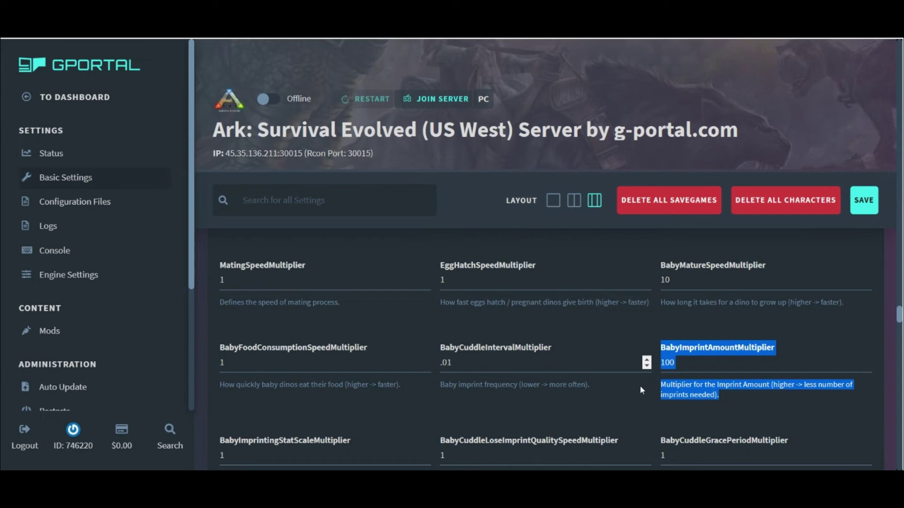
{"action": "left_click", "coordinate": [670, 395]}
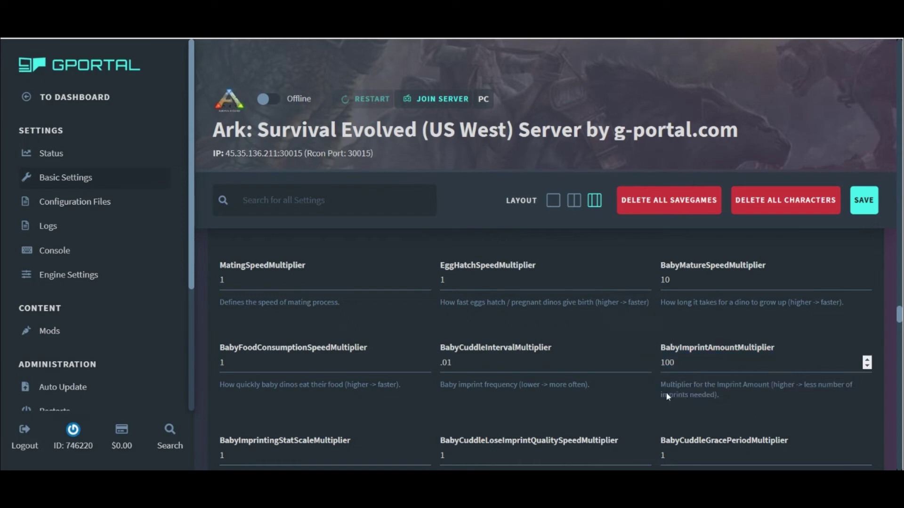
{"action": "left_click", "coordinate": [429, 290]}
{"action": "scroll", "coordinate": [844, 335], "scroll_direction": "down", "scroll_amount": 5}
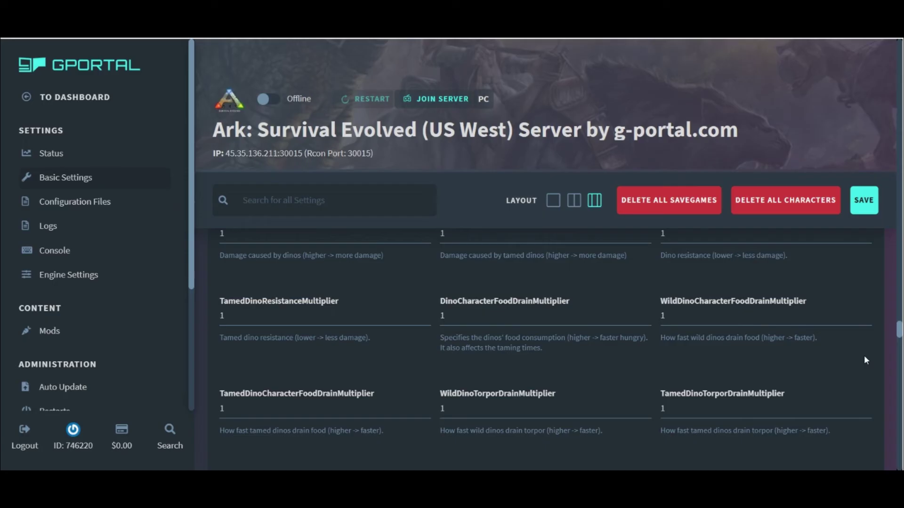
{"action": "scroll", "coordinate": [865, 360], "scroll_direction": "down", "scroll_amount": 3}
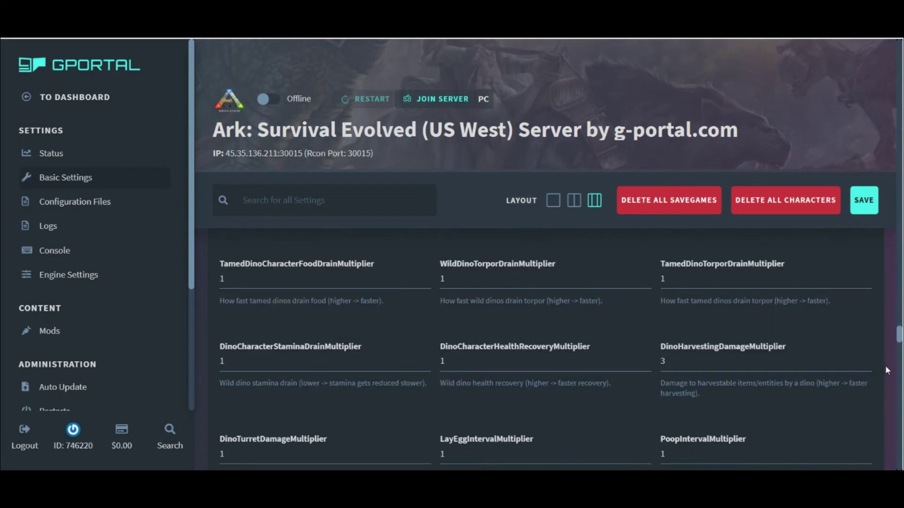
{"action": "scroll", "coordinate": [885, 366], "scroll_direction": "down", "scroll_amount": 3}
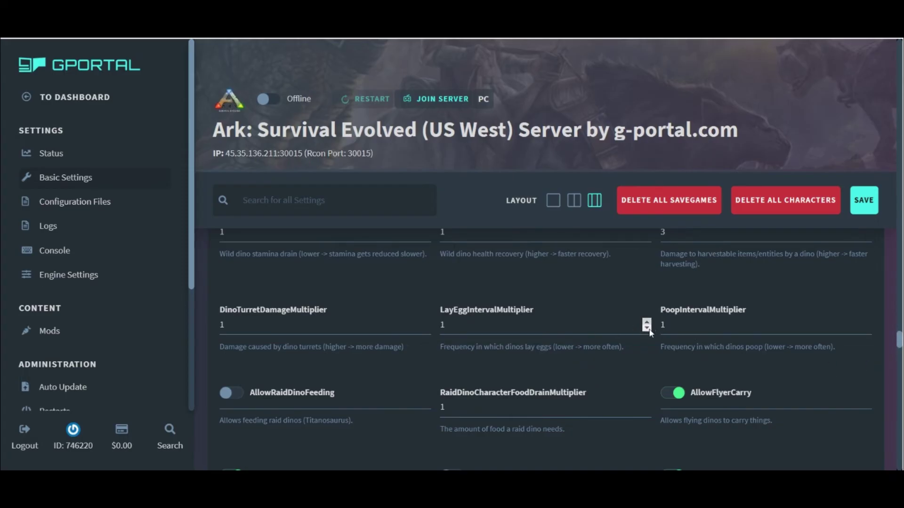
{"action": "left_click", "coordinate": [647, 329]}
{"action": "left_click_drag", "start_coordinate": [649, 329], "coordinate": [649, 328]}
{"action": "left_click_drag", "start_coordinate": [871, 331], "coordinate": [871, 332]}
{"action": "scroll", "coordinate": [636, 340], "scroll_direction": "down", "scroll_amount": 3}
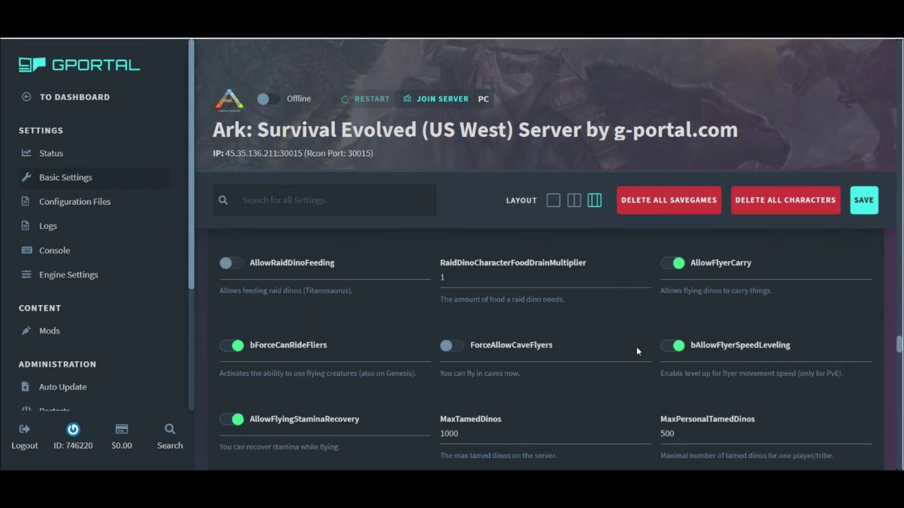
Step: Check the nodinos description and the Chat and Procedural options, then save the basic settings
{"action": "scroll", "coordinate": [637, 353], "scroll_direction": "down", "scroll_amount": 5}
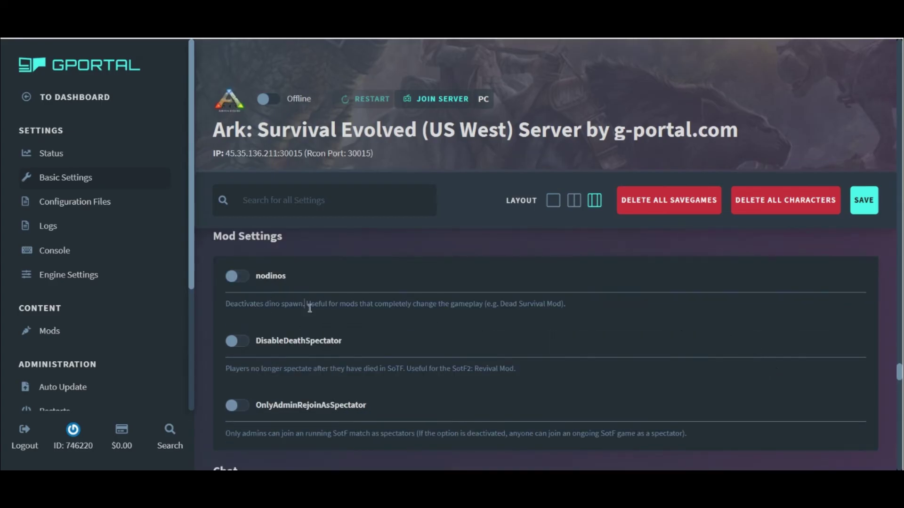
{"action": "triple_click", "coordinate": [232, 309]}
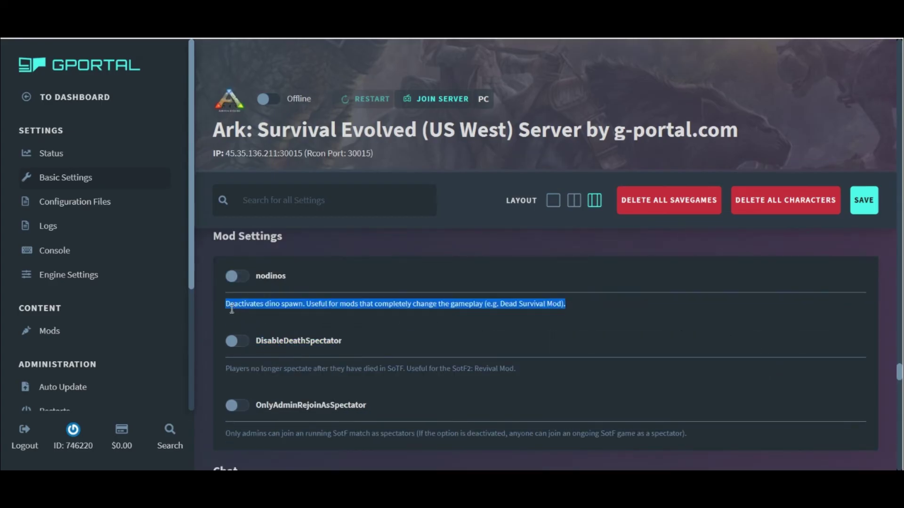
{"action": "left_click_drag", "start_coordinate": [232, 309], "coordinate": [548, 306]}
{"action": "scroll", "coordinate": [553, 367], "scroll_direction": "down", "scroll_amount": 4}
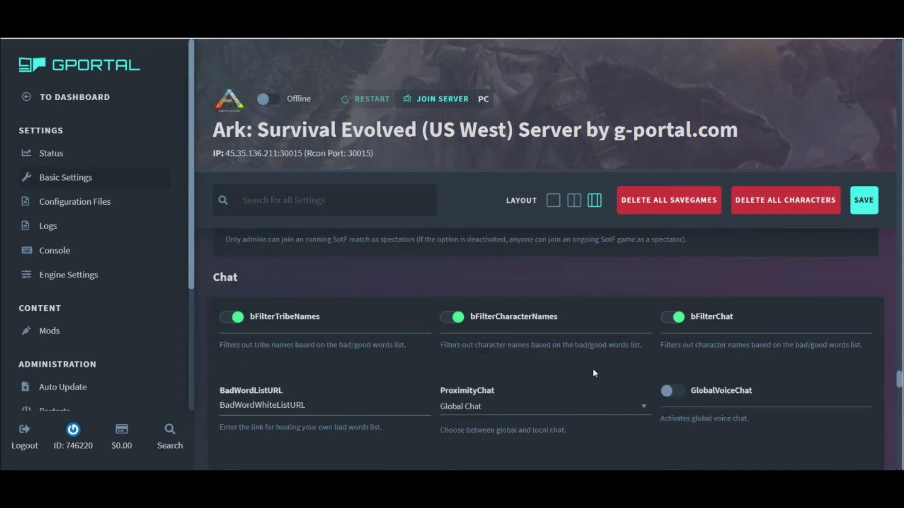
{"action": "scroll", "coordinate": [593, 373], "scroll_direction": "down", "scroll_amount": 1}
{"action": "scroll", "coordinate": [603, 370], "scroll_direction": "down", "scroll_amount": 3}
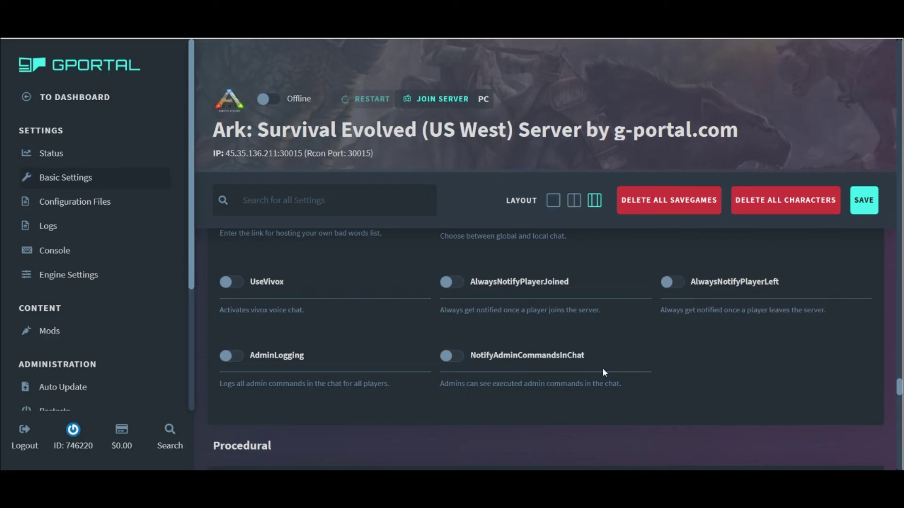
{"action": "scroll", "coordinate": [547, 337], "scroll_direction": "down", "scroll_amount": 9}
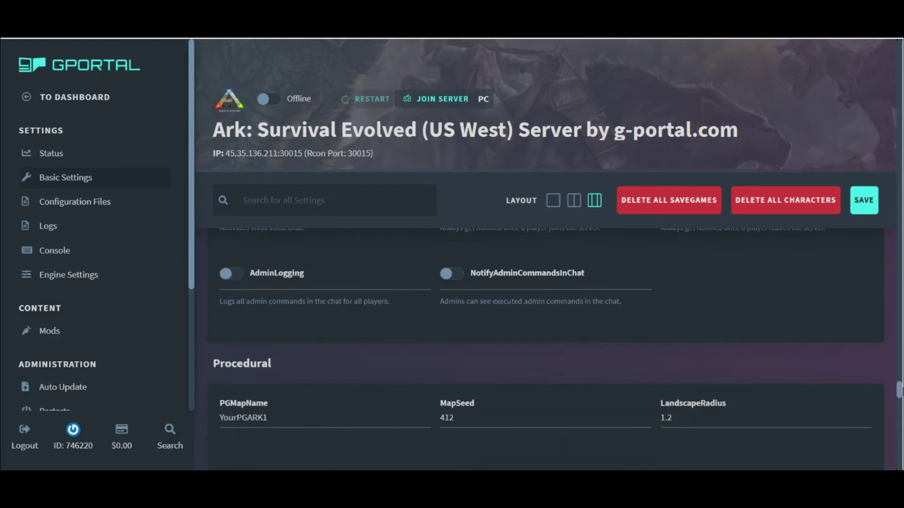
{"action": "scroll", "coordinate": [750, 301], "scroll_direction": "up", "scroll_amount": 15}
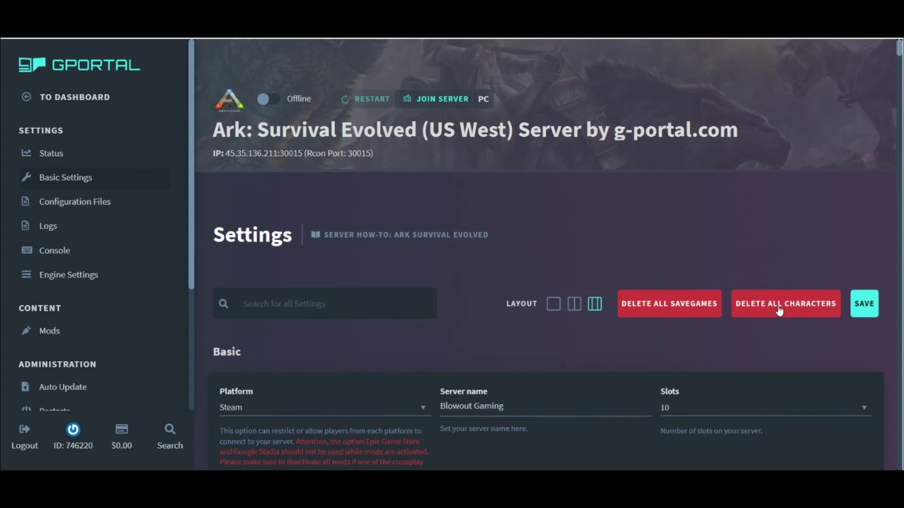
{"action": "left_click", "coordinate": [872, 311]}
Step: Go to Engine Settings and check that the Player Stats Multipliers are all 1.0
{"action": "left_click", "coordinate": [69, 280]}
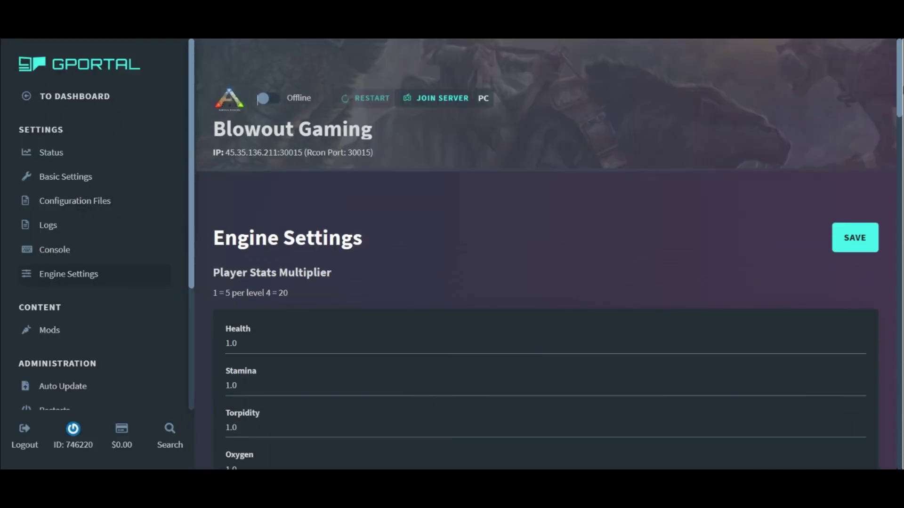
{"action": "scroll", "coordinate": [546, 320], "scroll_direction": "down", "scroll_amount": 4}
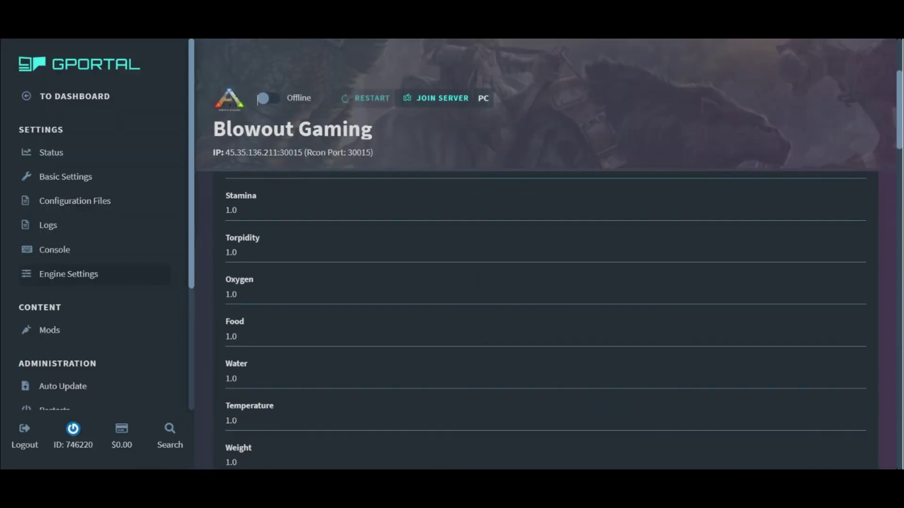
{"action": "scroll", "coordinate": [546, 289], "scroll_direction": "down", "scroll_amount": 5}
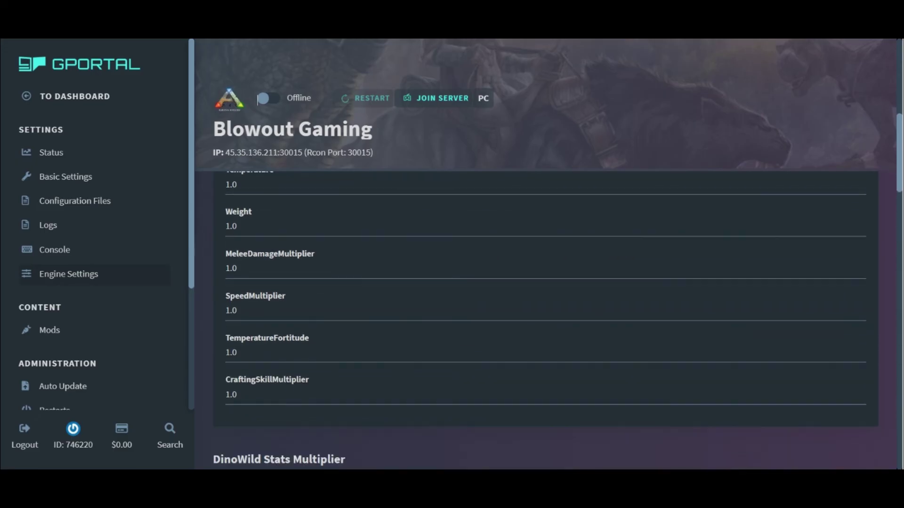
{"action": "scroll", "coordinate": [546, 321], "scroll_direction": "down", "scroll_amount": 8}
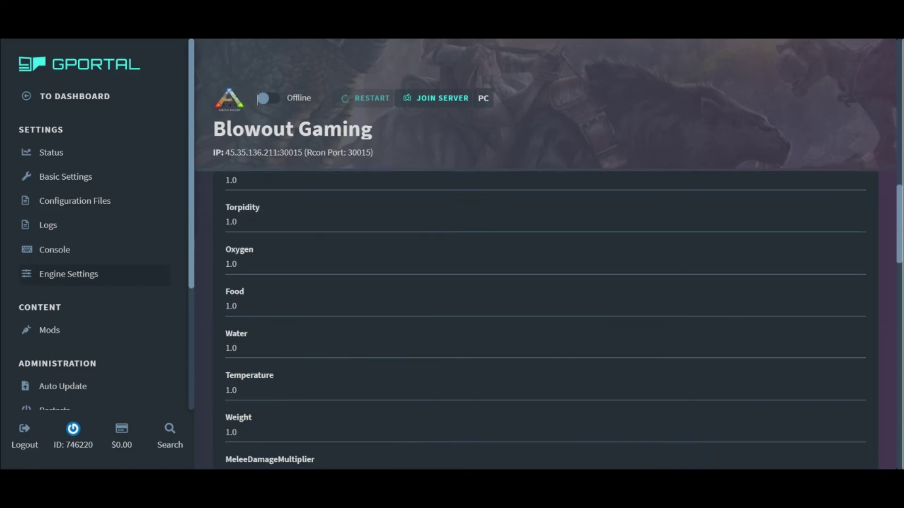
{"action": "scroll", "coordinate": [546, 320], "scroll_direction": "down", "scroll_amount": 4}
{"action": "mouse_move", "coordinate": [900, 257]}
{"action": "left_mouse_down"}
{"action": "mouse_move", "coordinate": [894, 381]}
{"action": "mouse_move", "coordinate": [894, 304]}
{"action": "left_mouse_up"}
{"action": "scroll", "coordinate": [864, 248], "scroll_direction": "up", "scroll_amount": 10}
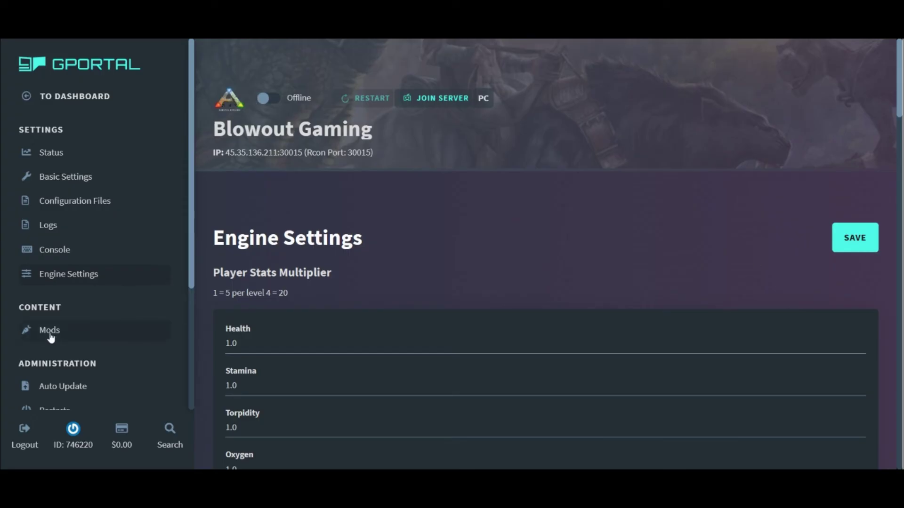
Step: Search the available mods for 'dox' and install DinoOverhaul X (DOX)
{"action": "left_click", "coordinate": [93, 342]}
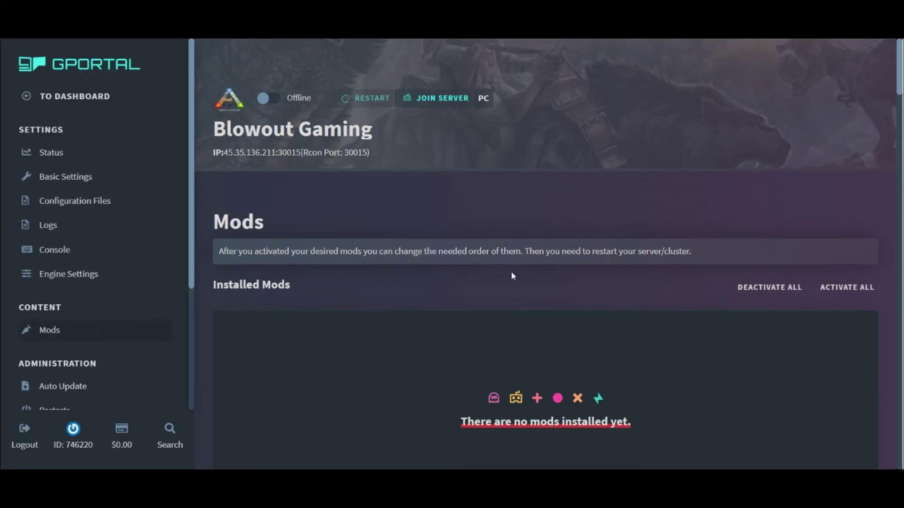
{"action": "scroll", "coordinate": [707, 275], "scroll_direction": "down", "scroll_amount": 5}
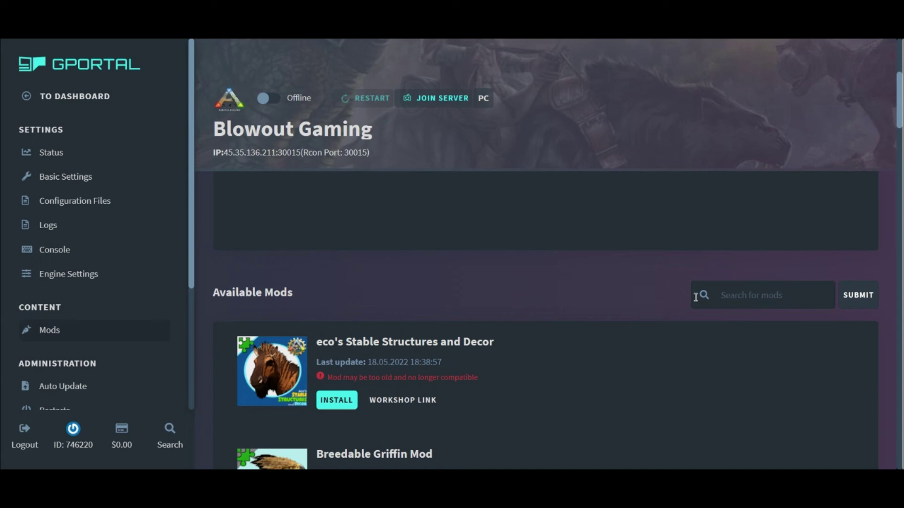
{"action": "scroll", "coordinate": [579, 324], "scroll_direction": "down", "scroll_amount": 5}
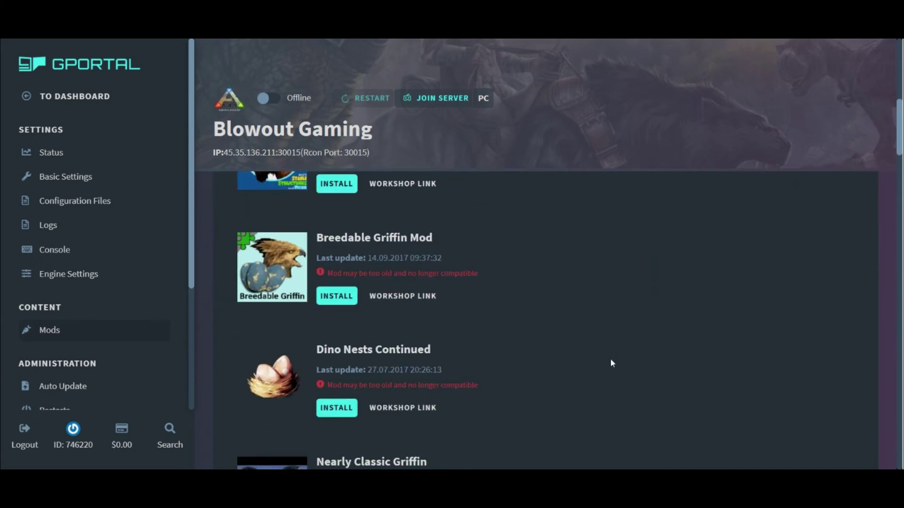
{"action": "scroll", "coordinate": [596, 365], "scroll_direction": "down", "scroll_amount": 14}
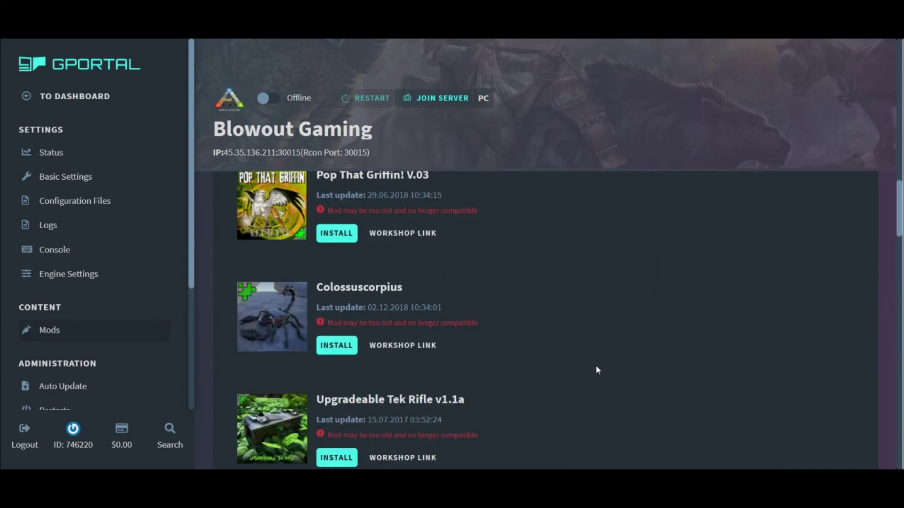
{"action": "scroll", "coordinate": [594, 366], "scroll_direction": "down", "scroll_amount": 3}
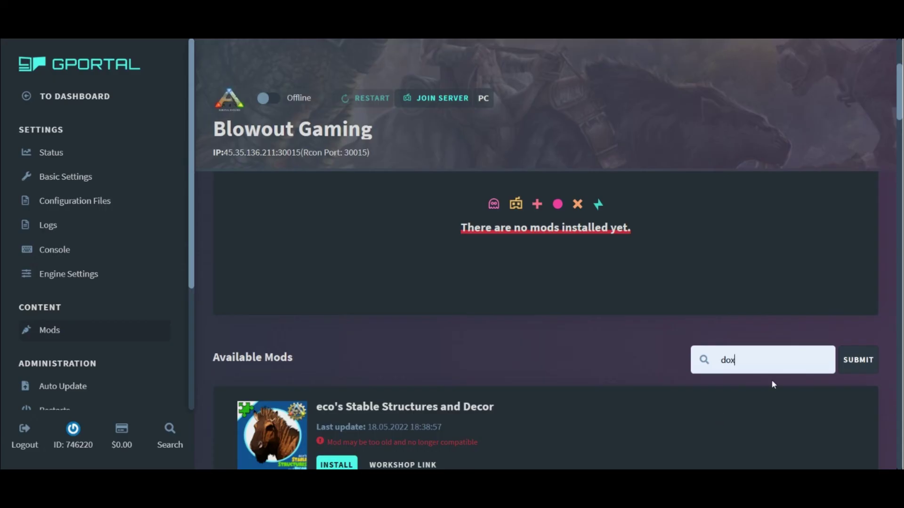
{"action": "left_click", "coordinate": [859, 361]}
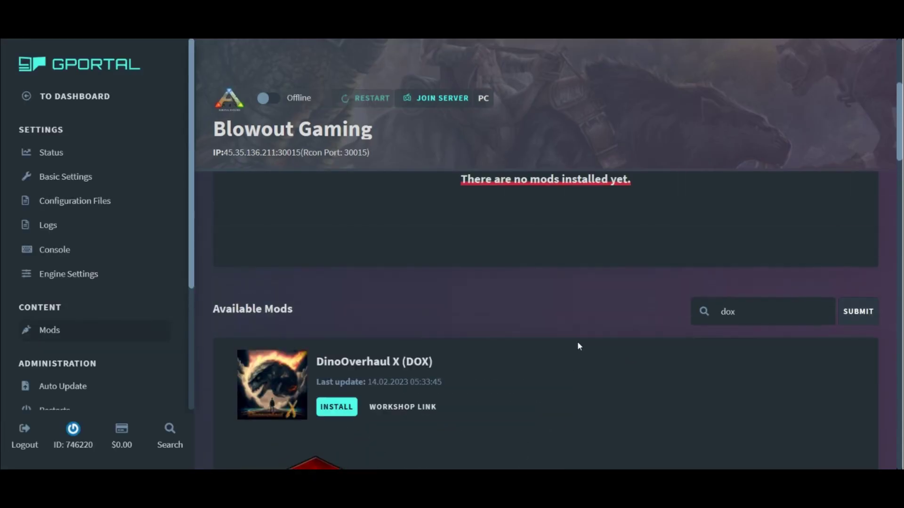
{"action": "scroll", "coordinate": [539, 353], "scroll_direction": "down", "scroll_amount": 15}
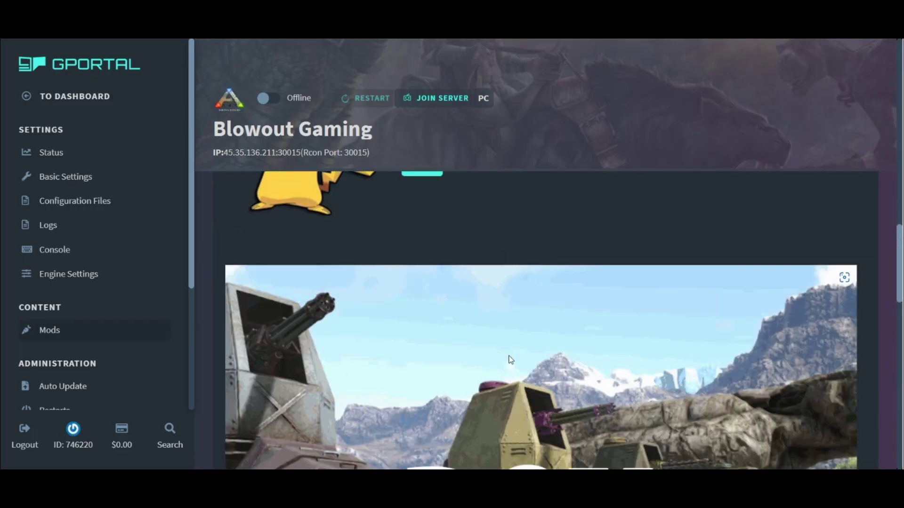
{"action": "scroll", "coordinate": [511, 356], "scroll_direction": "up", "scroll_amount": 15}
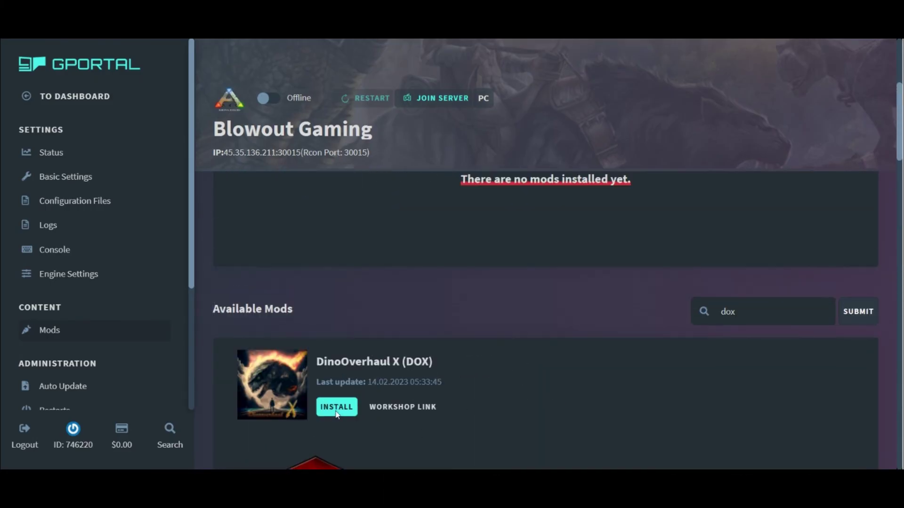
{"action": "left_click", "coordinate": [336, 412]}
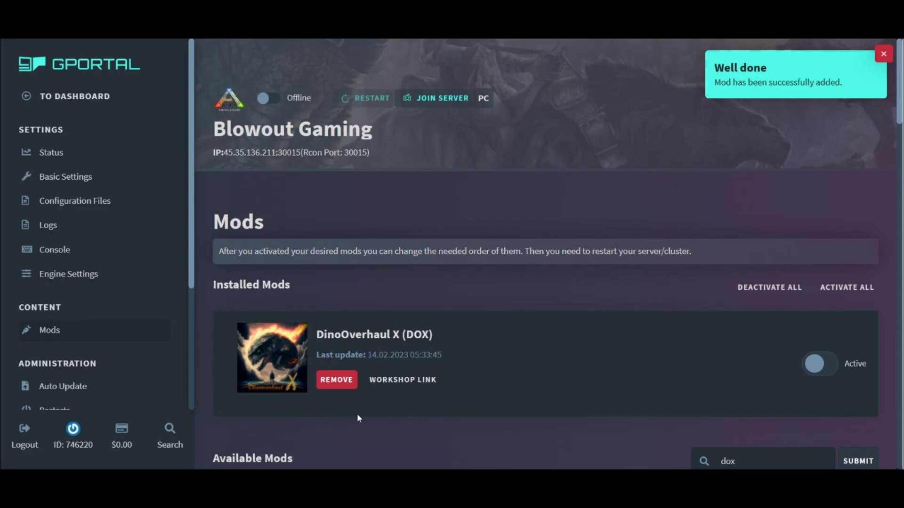
Step: Switch the installed DinoOverhaul X mod to Active
{"action": "left_click", "coordinate": [822, 365]}
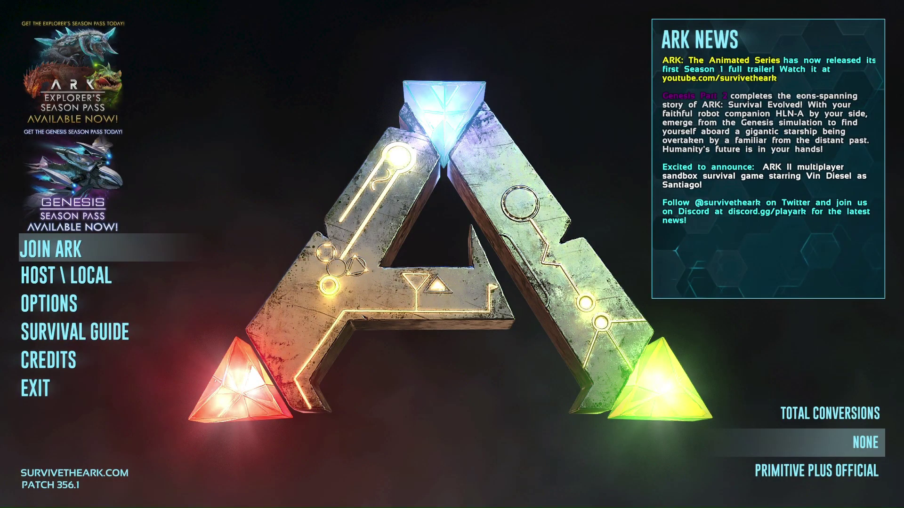
Step: Open the session list, excluding modded sessions, and filter it to the FJORDUR map
{"action": "key", "text": "Return"}
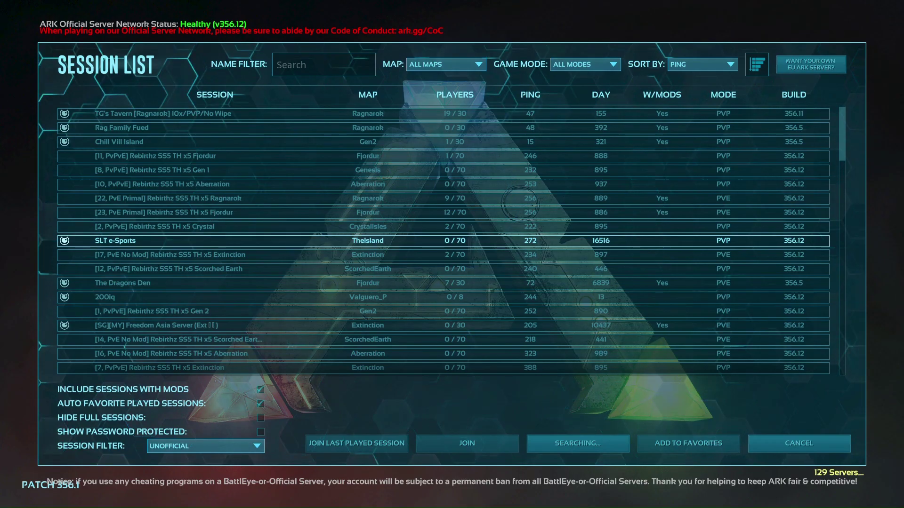
{"action": "key", "text": "Return"}
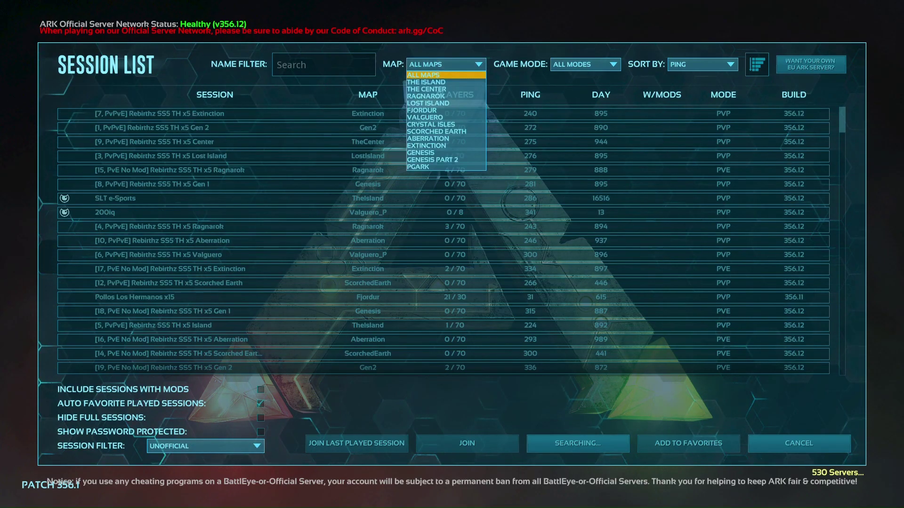
{"action": "key", "text": "Down"}
{"action": "key", "text": "Down"}
{"action": "key", "text": "Down"}
{"action": "key", "text": "Down"}
{"action": "key", "text": "Down"}
{"action": "key", "text": "Return"}
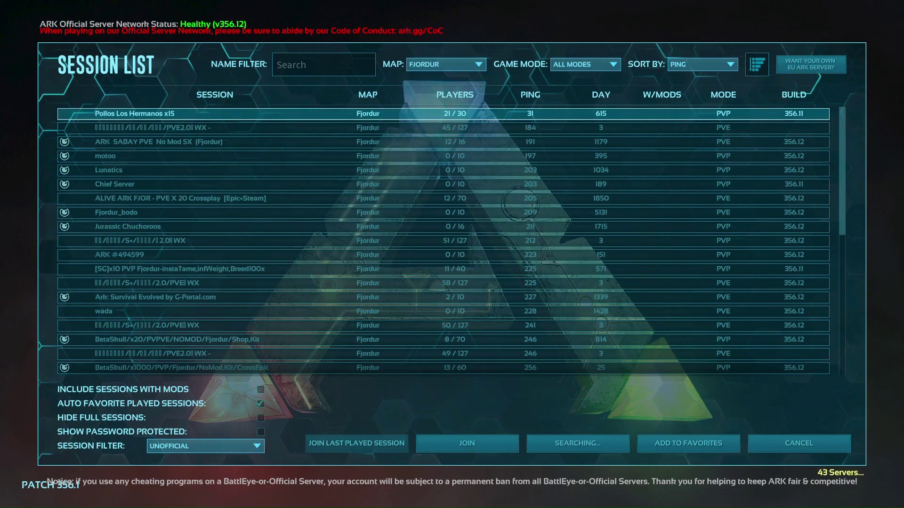
Step: Filter sessions by the name 'blow' and join Blowout Gaming
{"action": "type", "text": "Blow"}
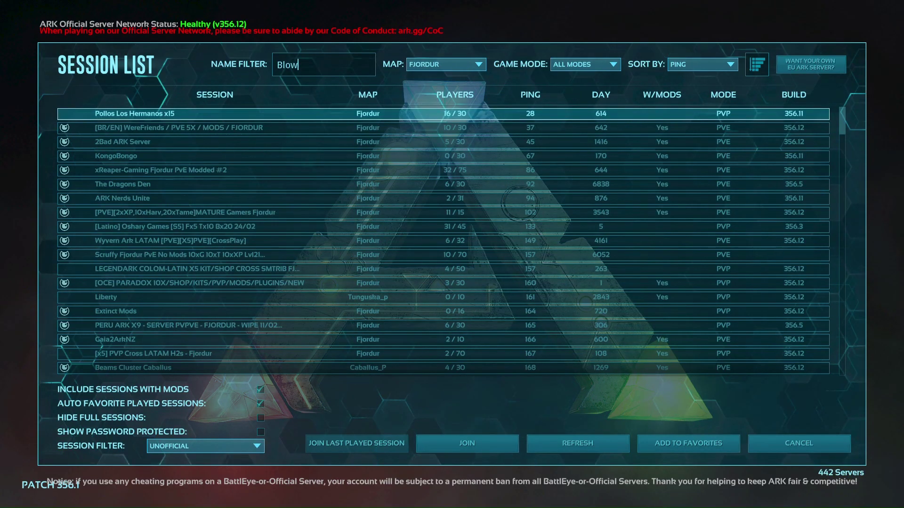
{"action": "type", "text": "out"}
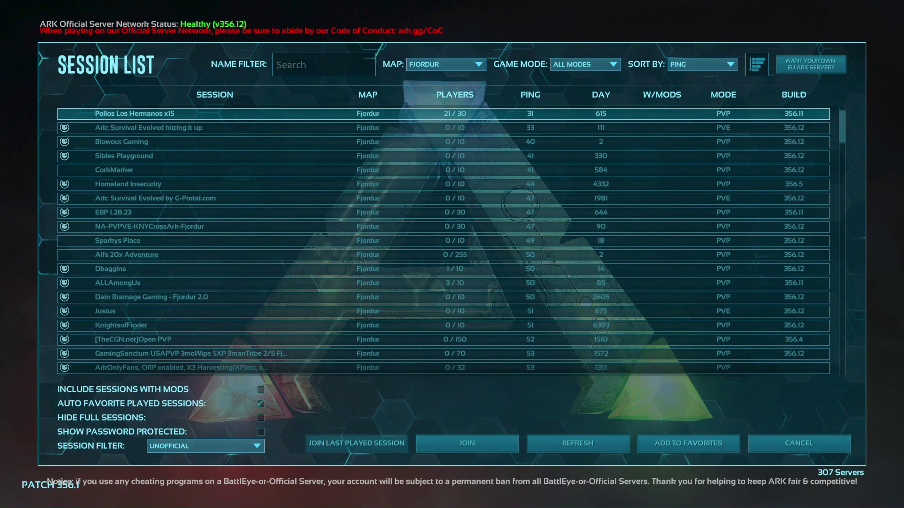
{"action": "type", "text": "blow"}
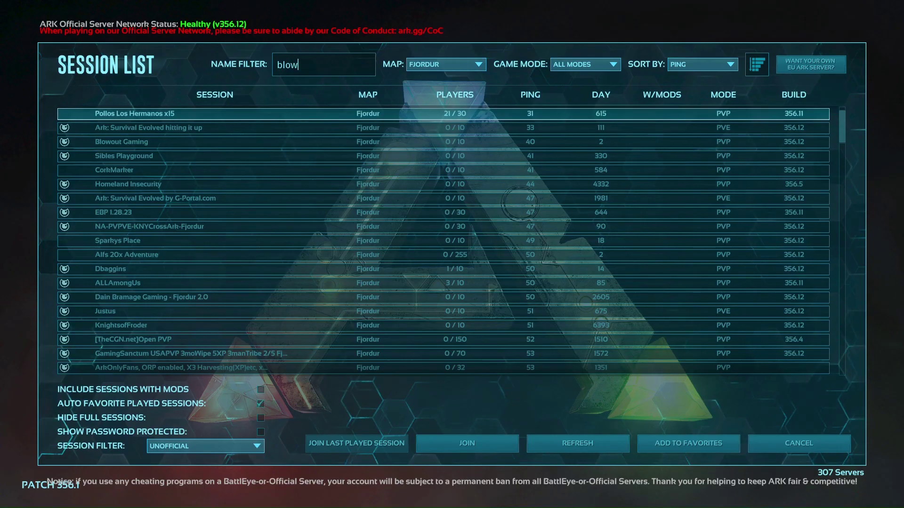
{"action": "key", "text": "Return"}
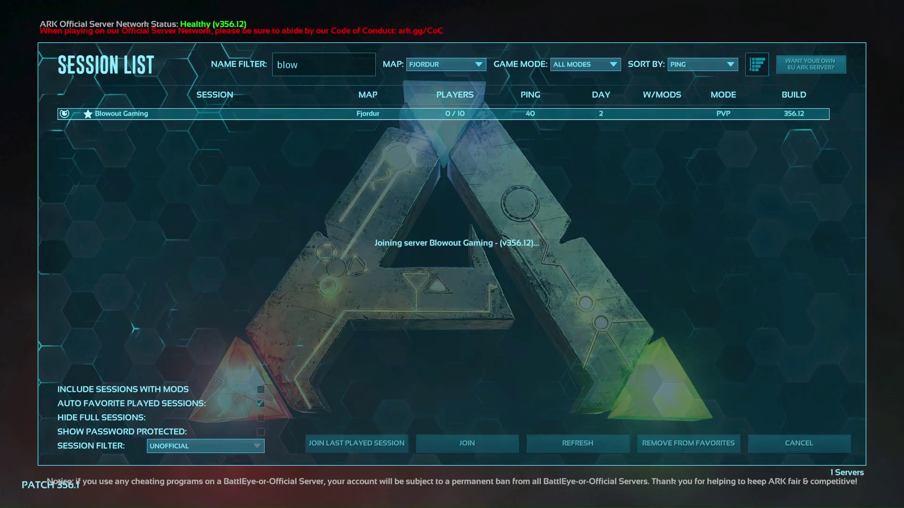